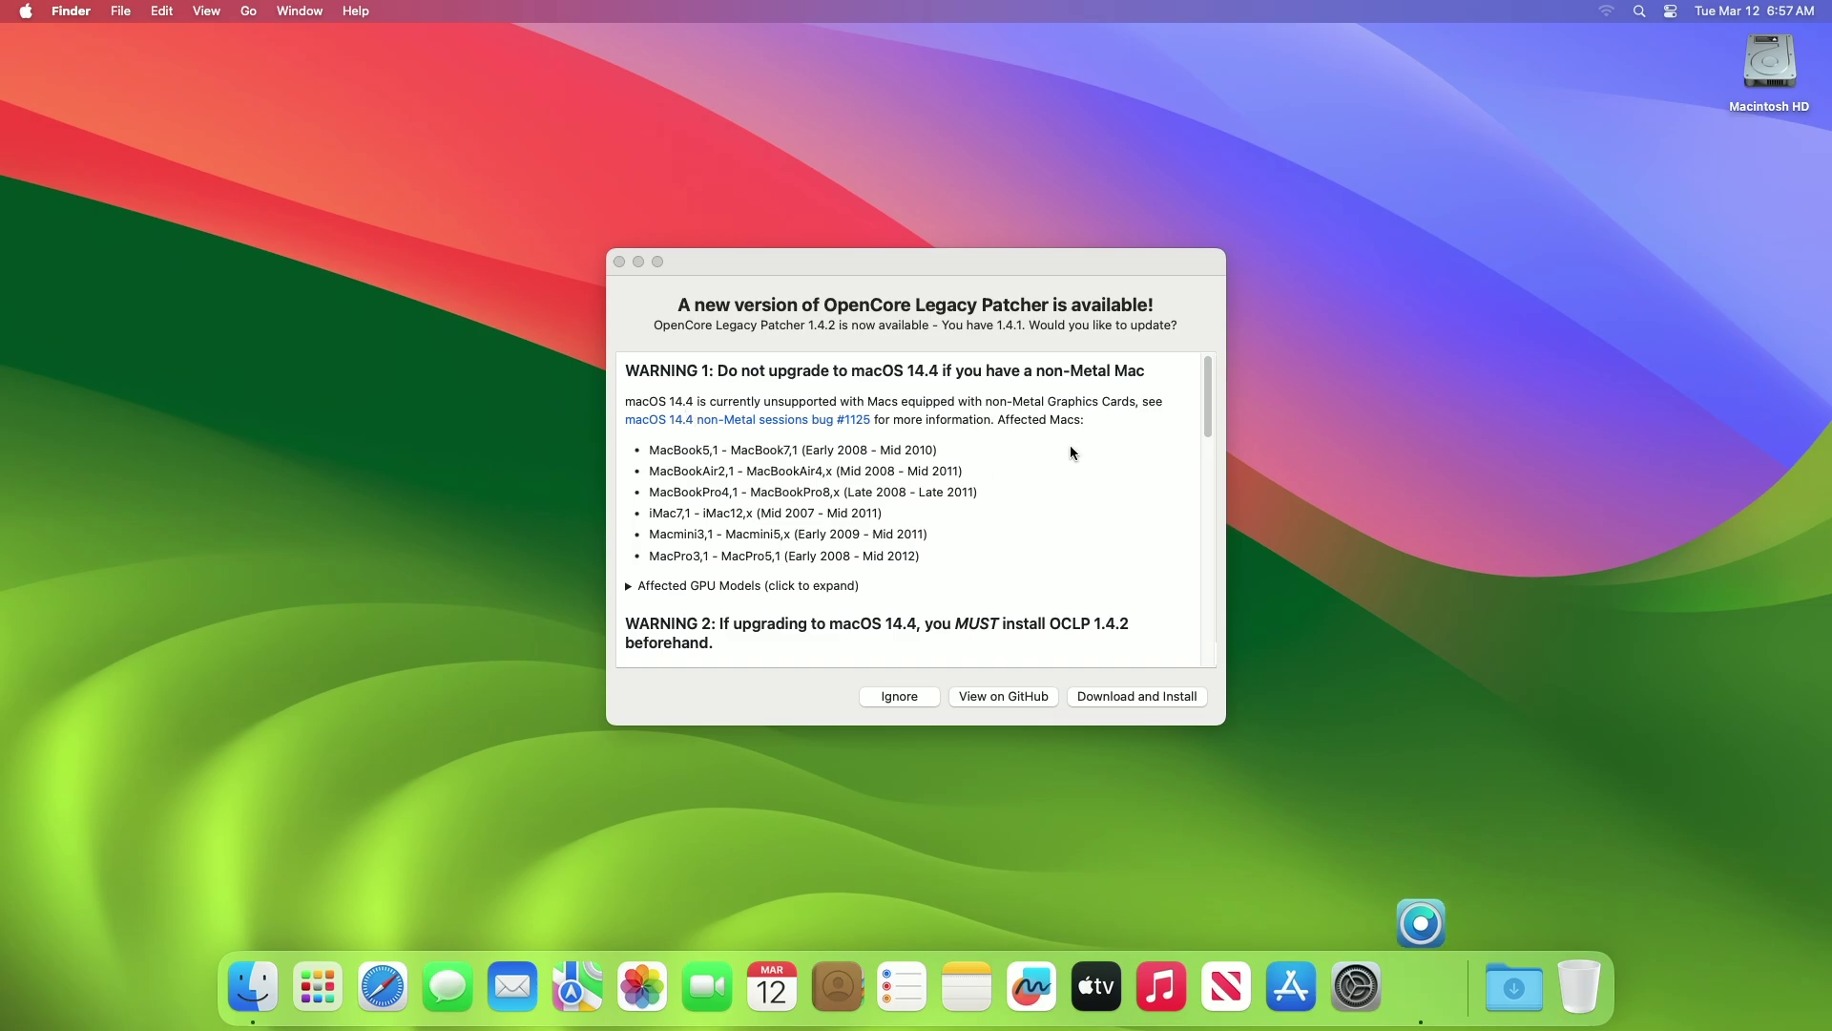
# Focus the update notice and expand the 1.4.2 changelog to show its Wi-Fi and USB fixes
pyautogui.click(1205, 396)
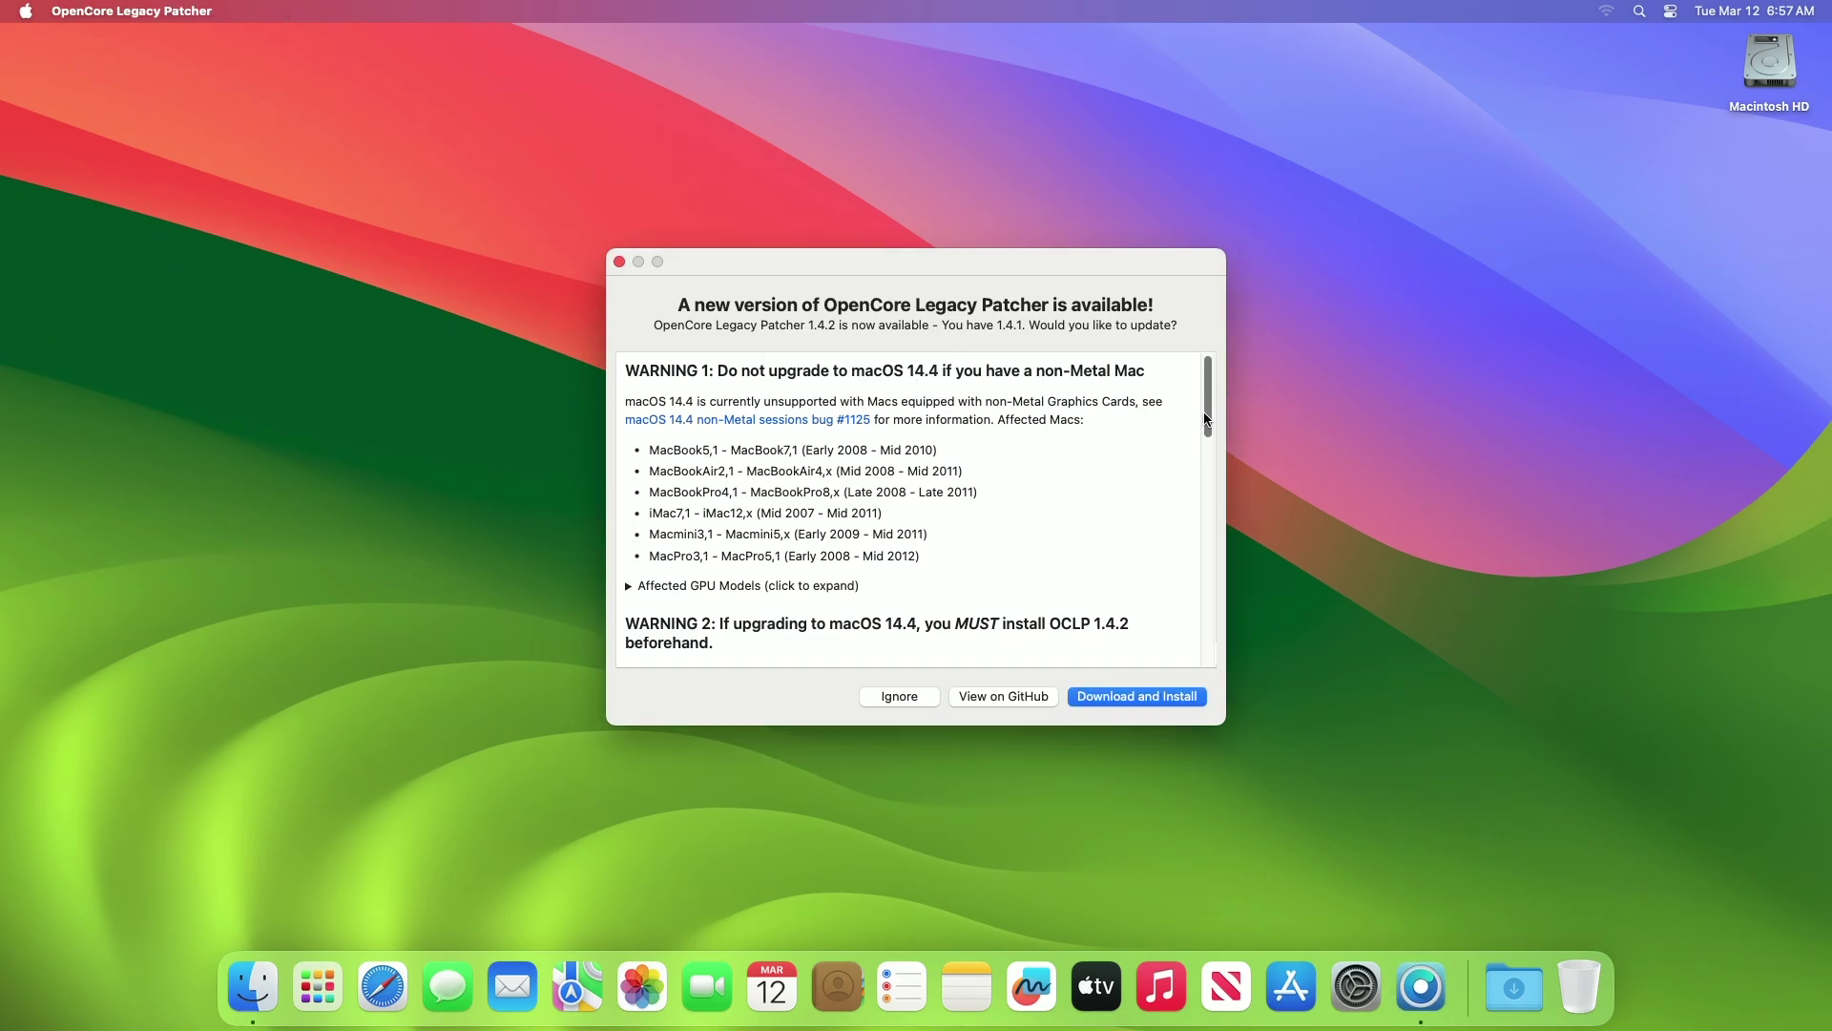
pyautogui.moveTo(1204, 397); pyautogui.dragTo(1204, 559)
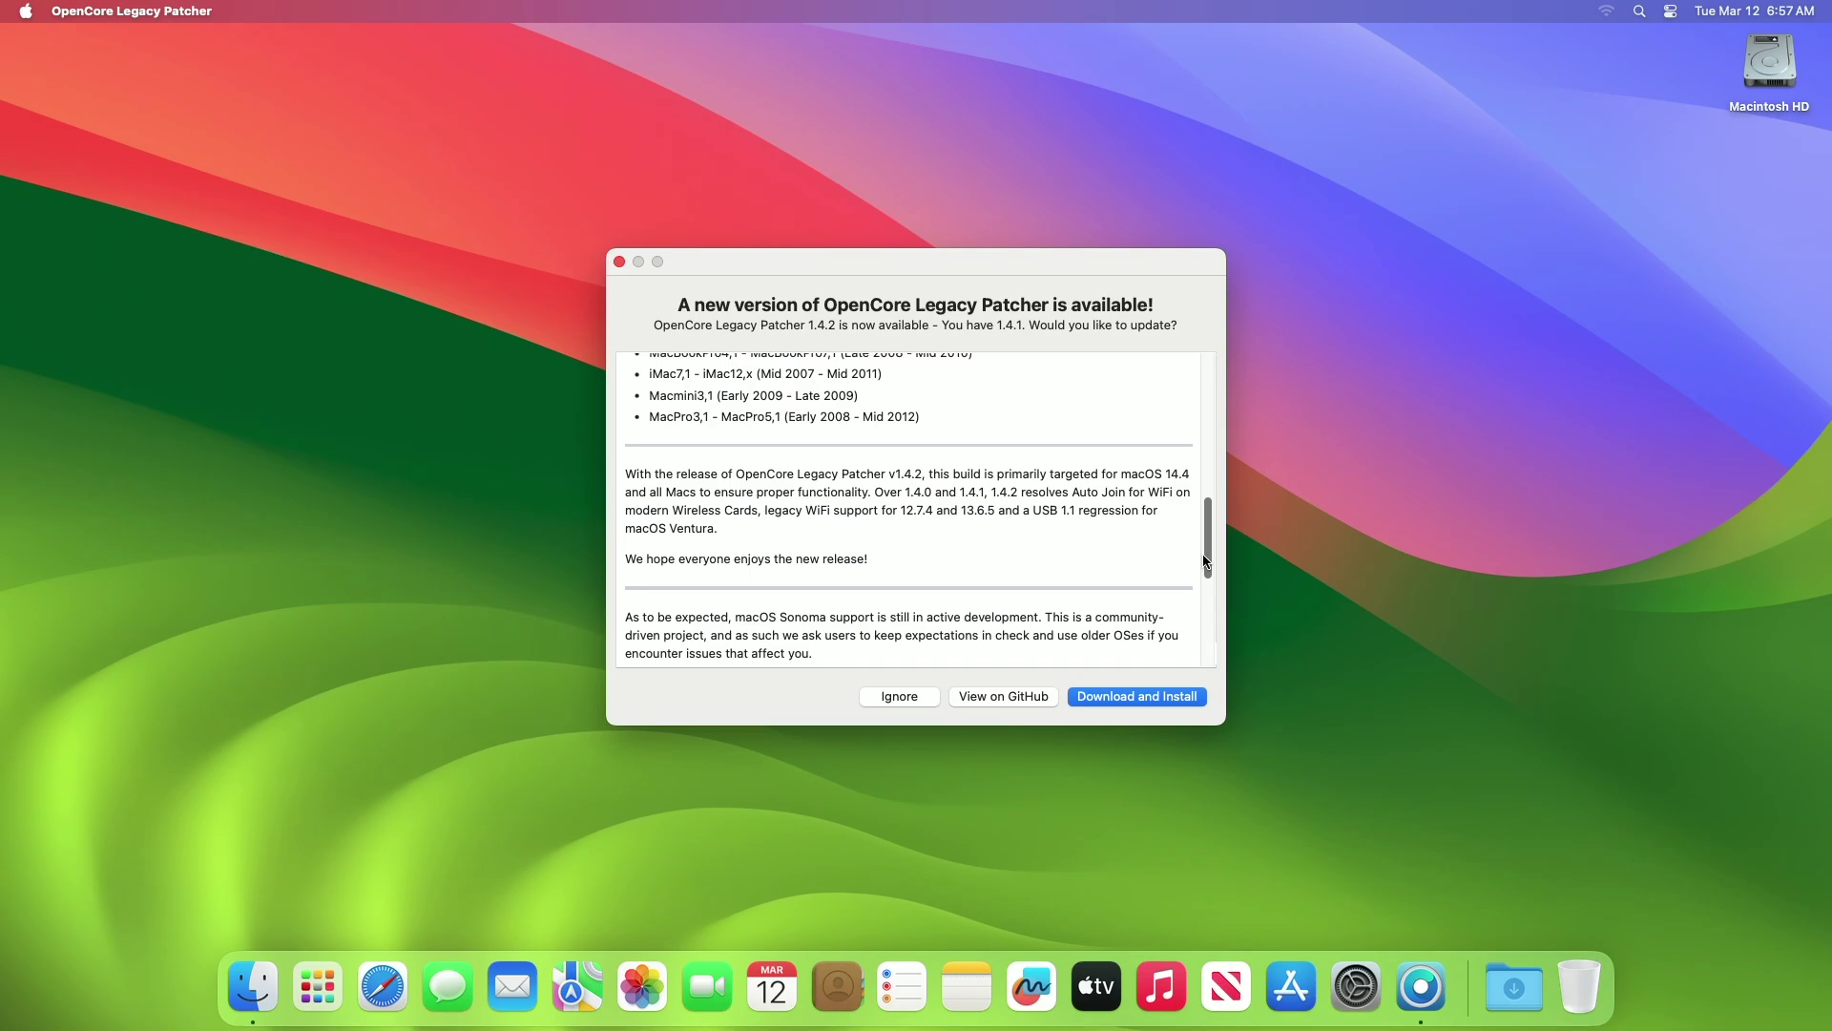
pyautogui.moveTo(1206, 561); pyautogui.dragTo(1203, 648)
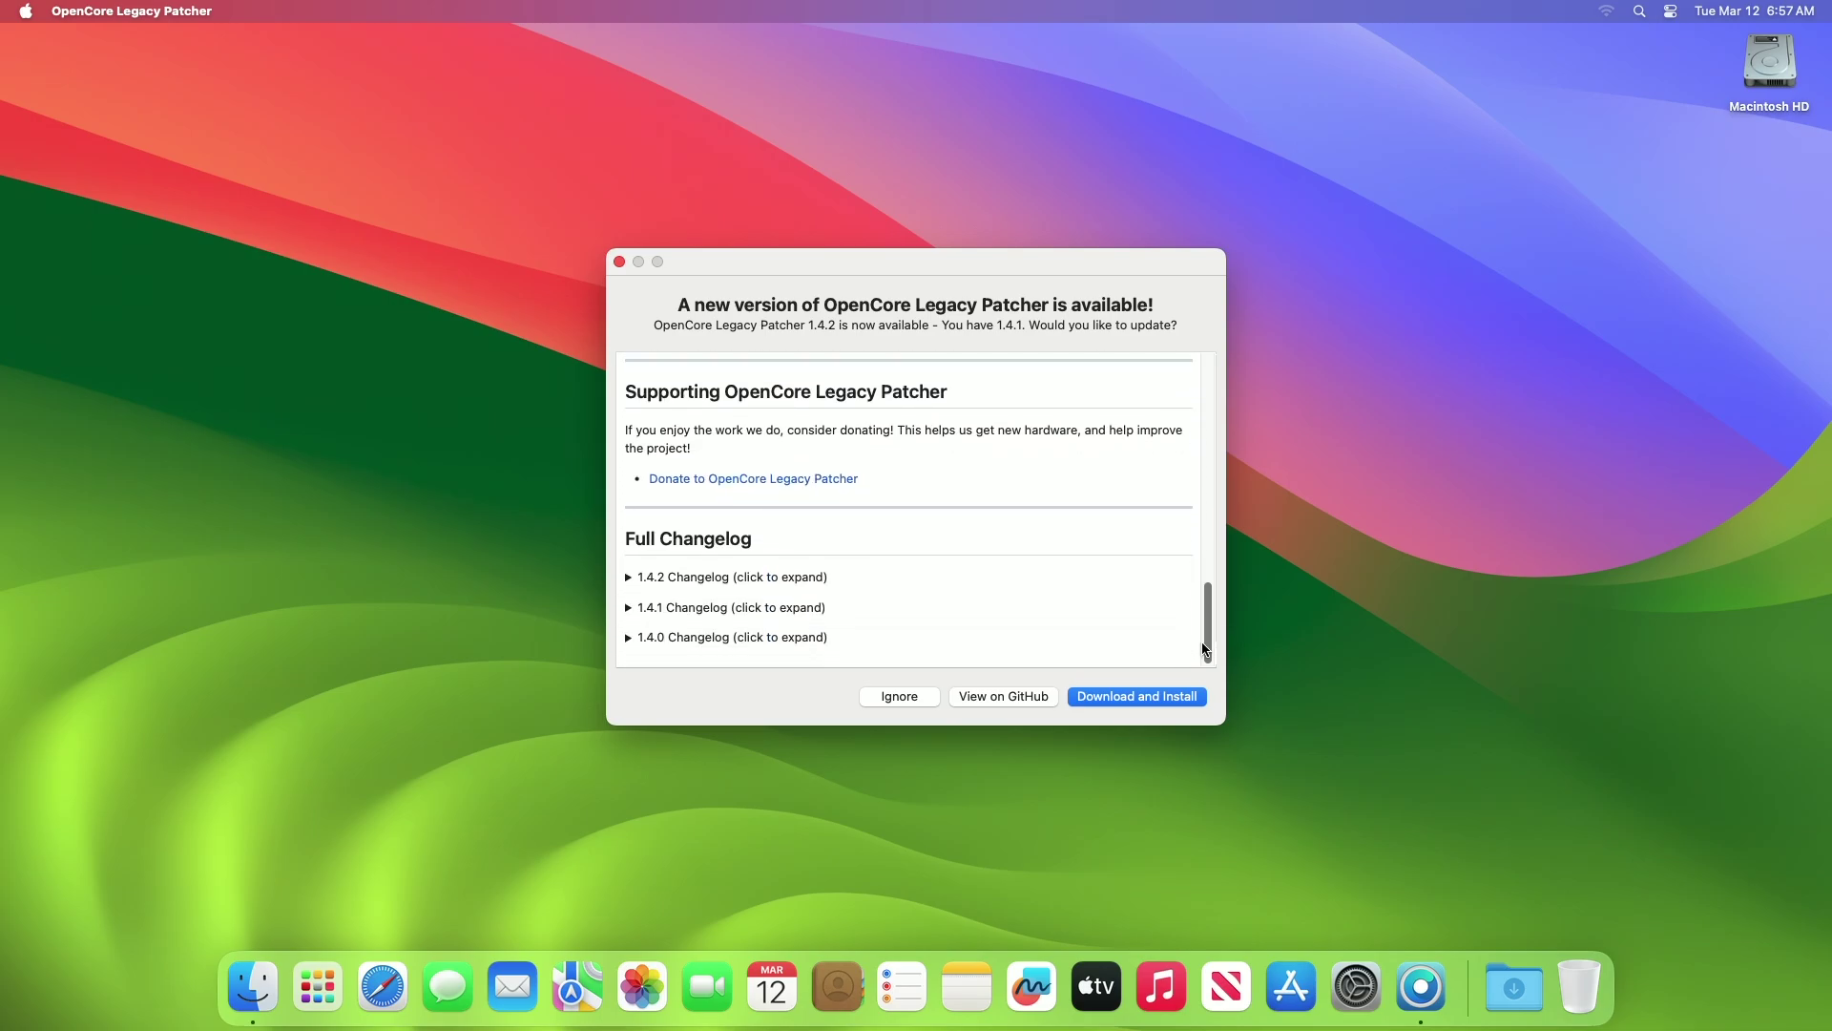
pyautogui.click(631, 581)
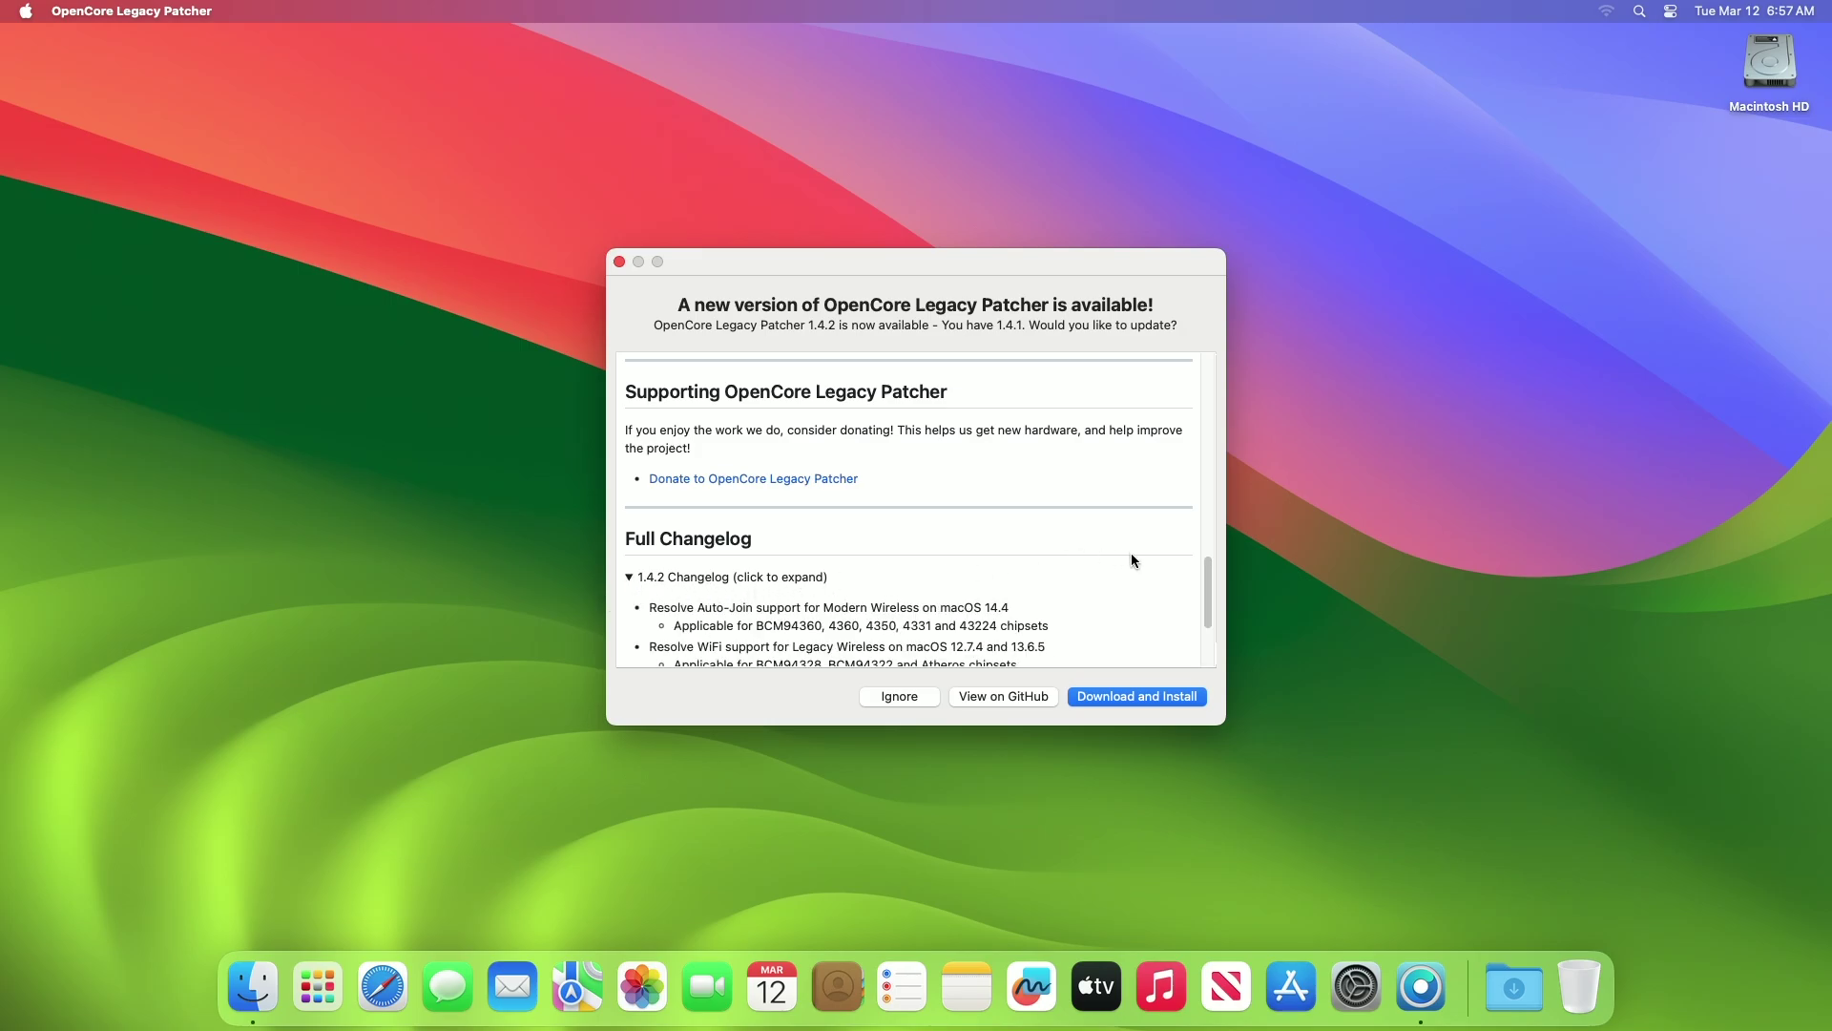
pyautogui.moveTo(1204, 576); pyautogui.dragTo(1204, 607)
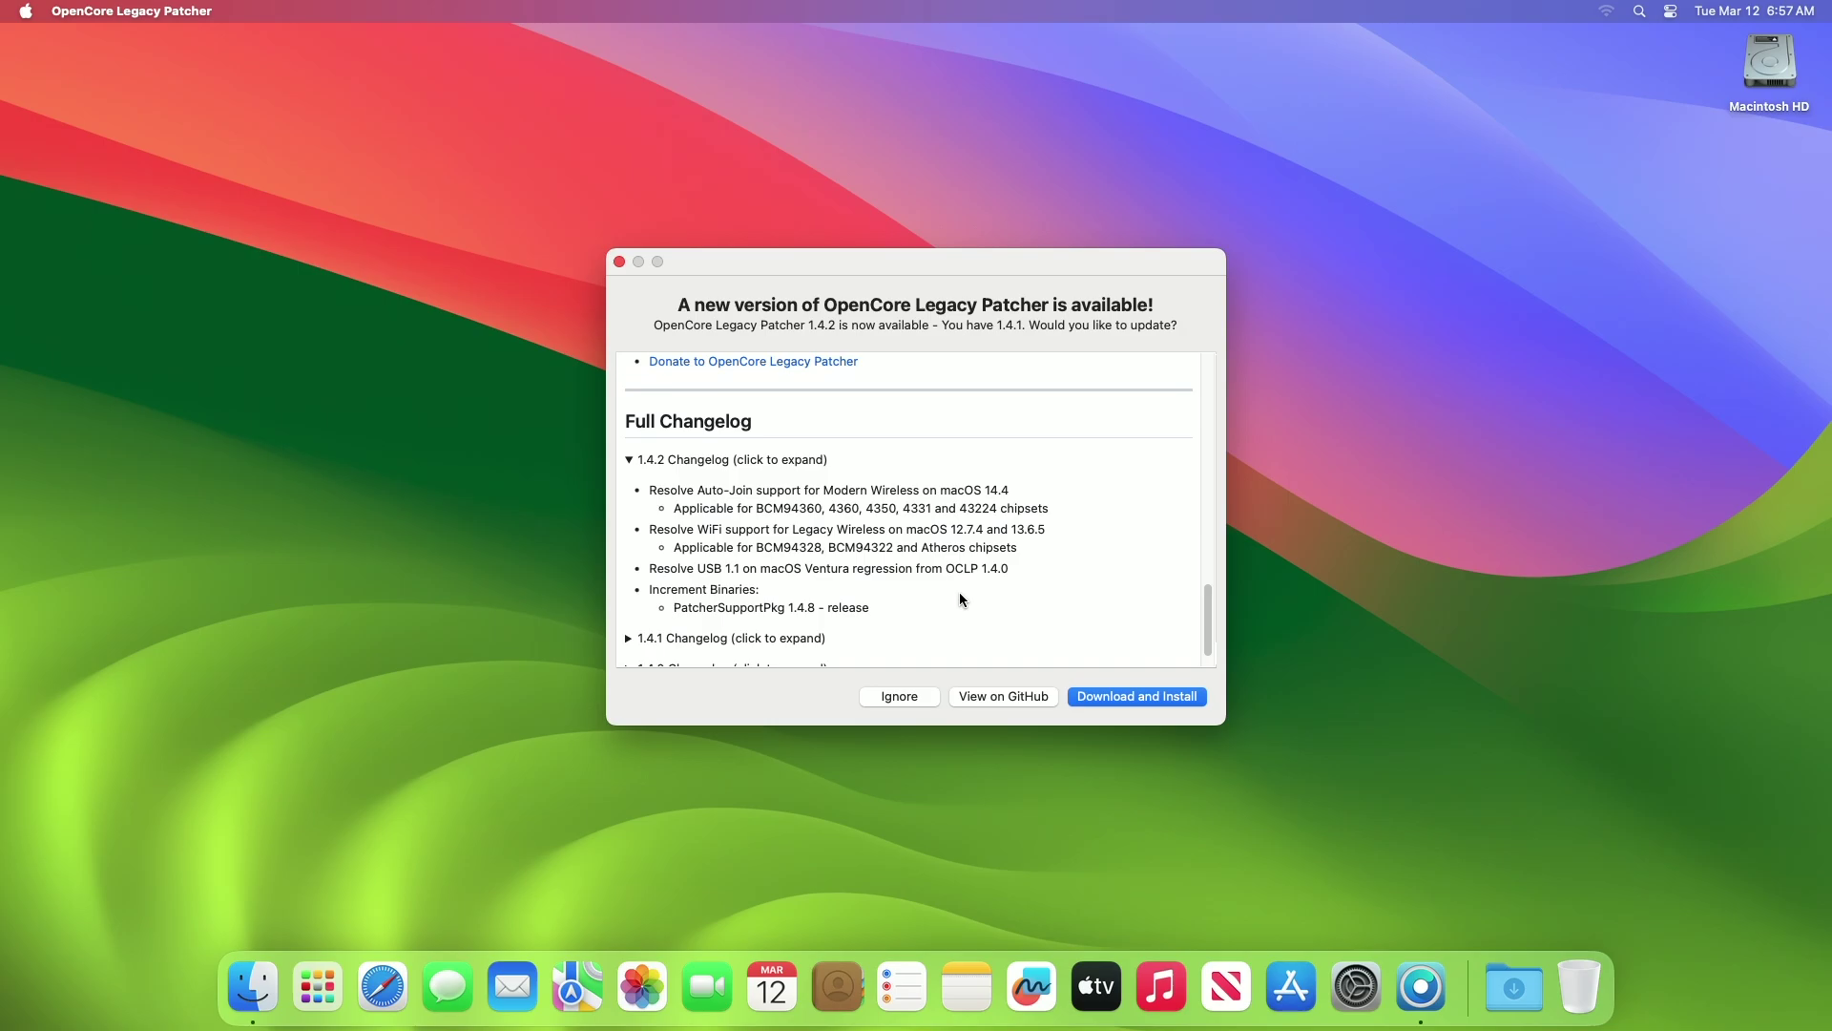
# Download and install the 1.4.2 update, authorising with the administrator password
pyautogui.click(1104, 698)
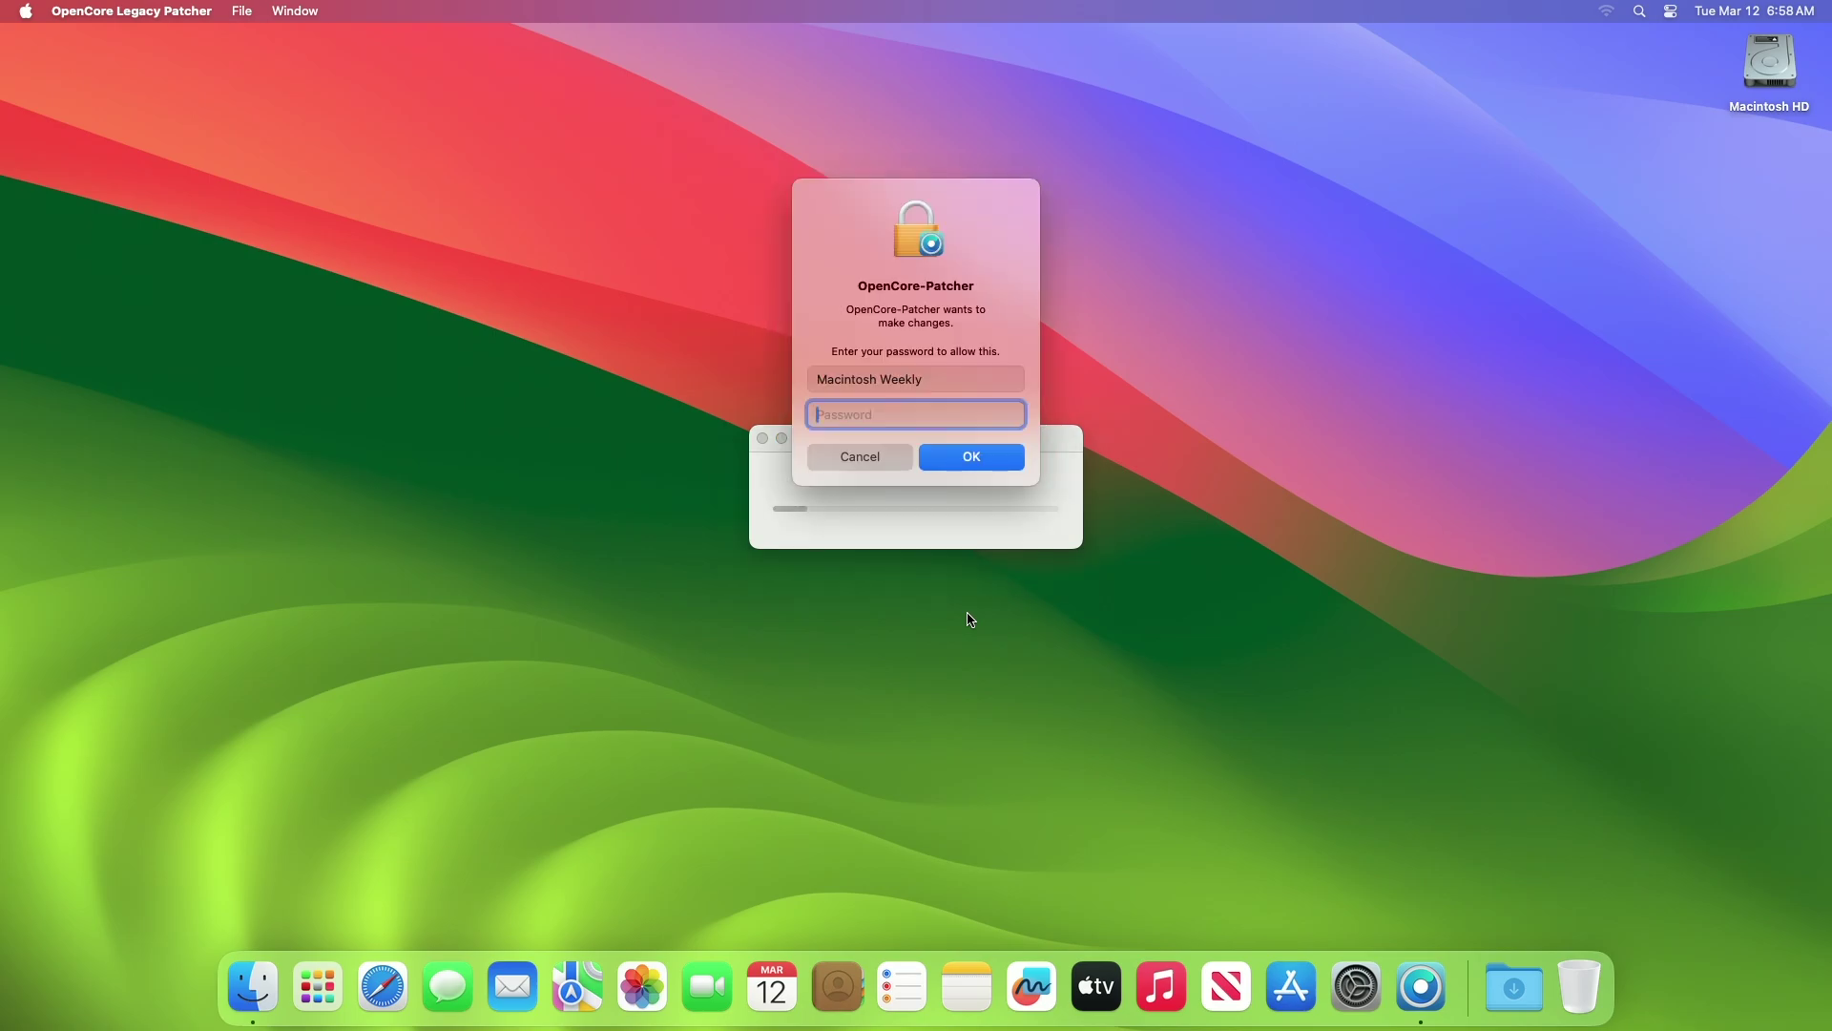
pyautogui.write('••••••')
pyautogui.press('Return')
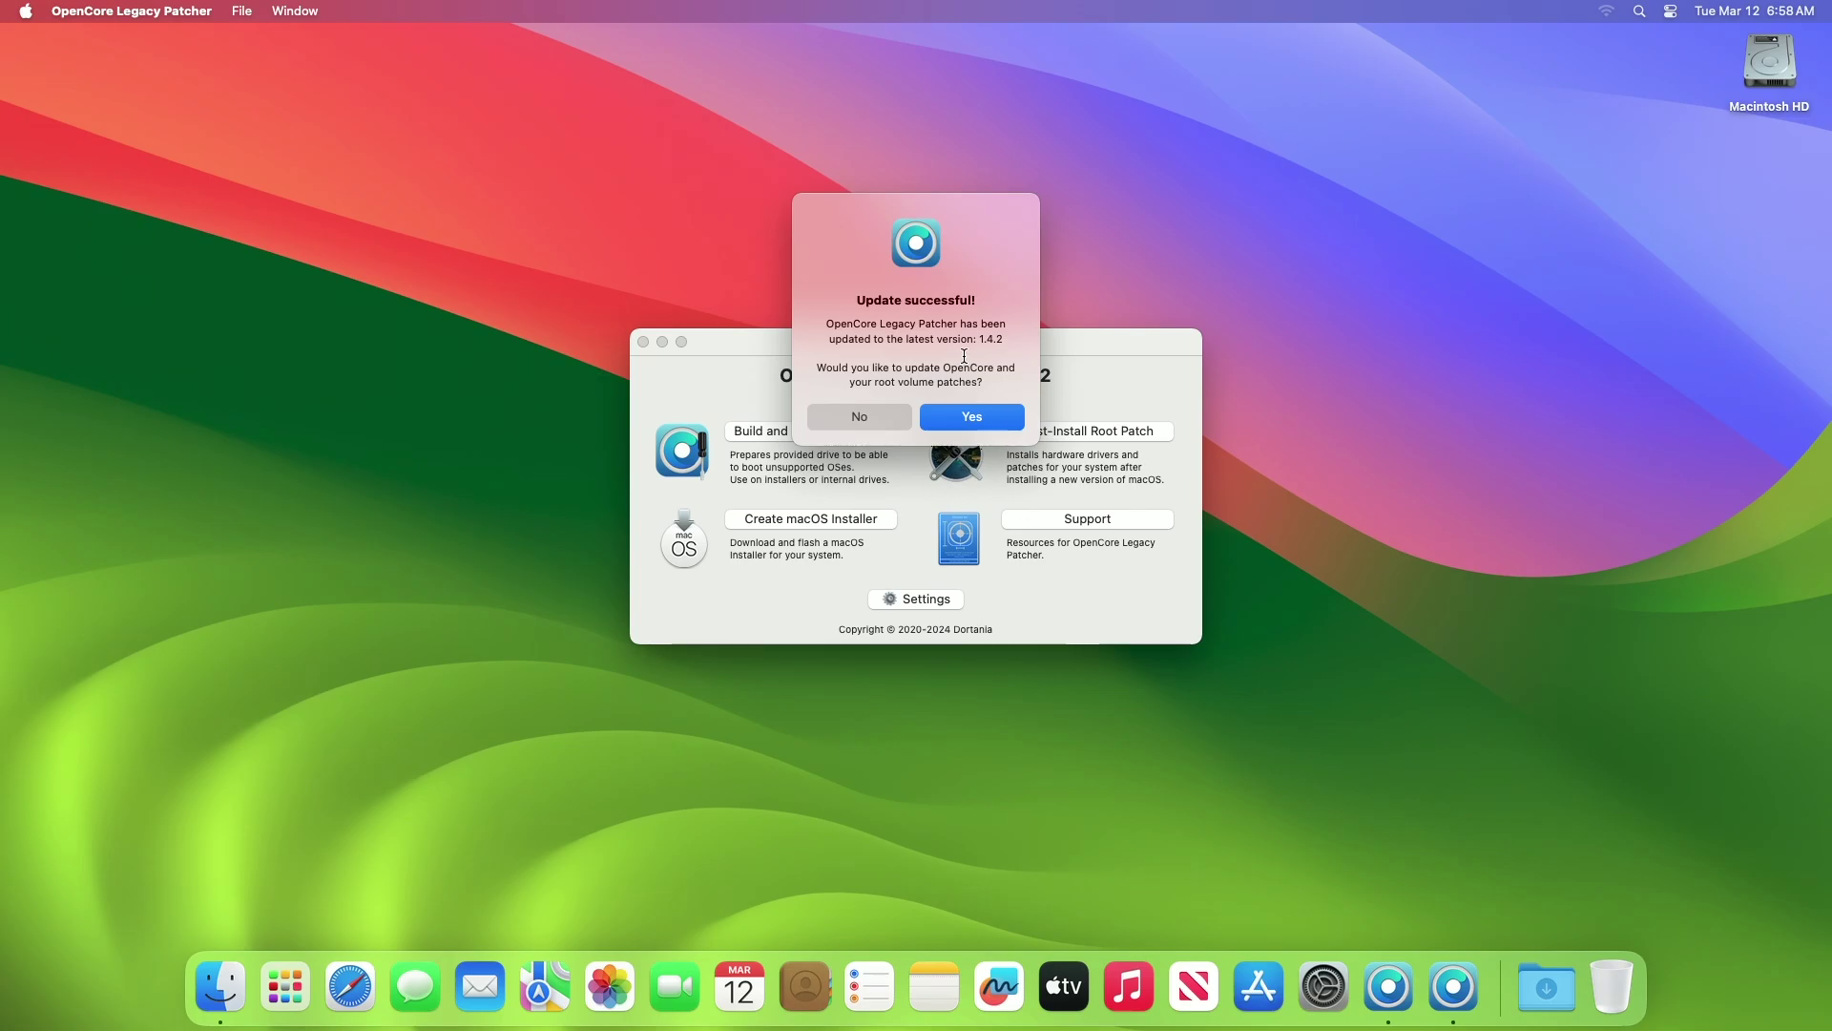
# Install the rebuilt OpenCore onto disk0's disk0s1 EFI partition, authorising with the administrator password
pyautogui.click(940, 420)
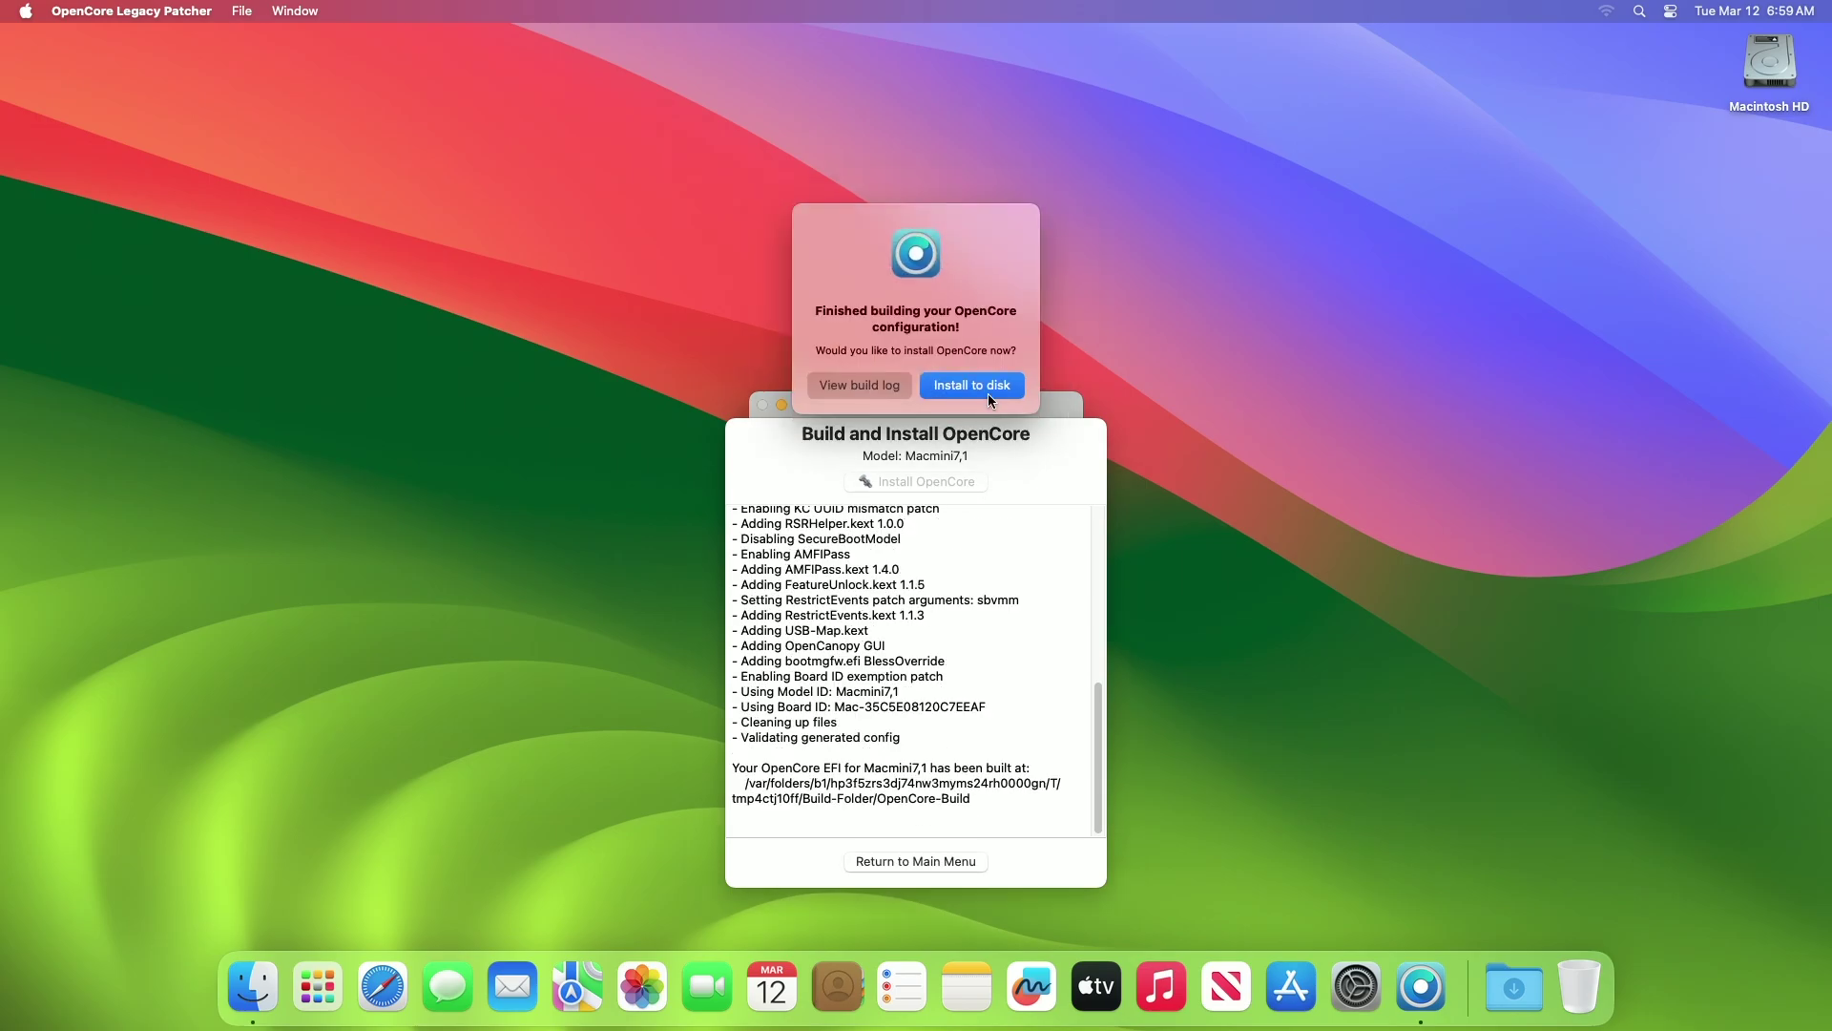
pyautogui.click(989, 389)
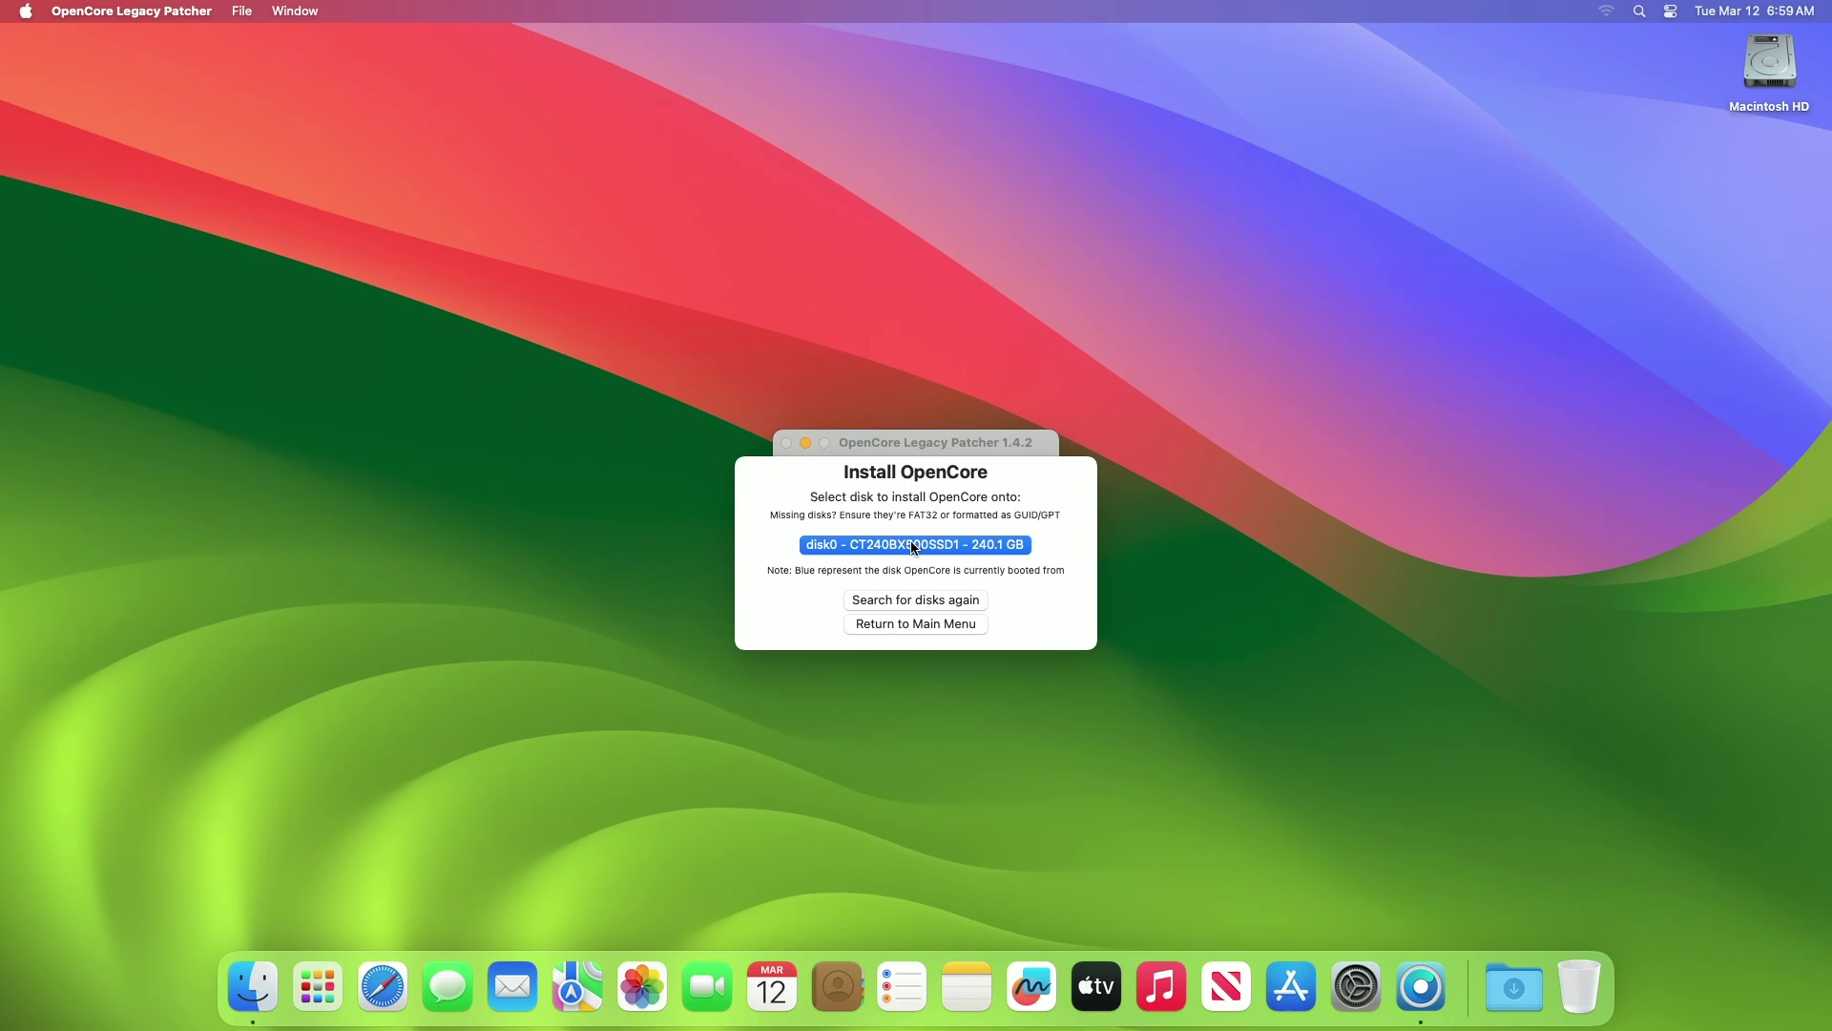
pyautogui.click(912, 544)
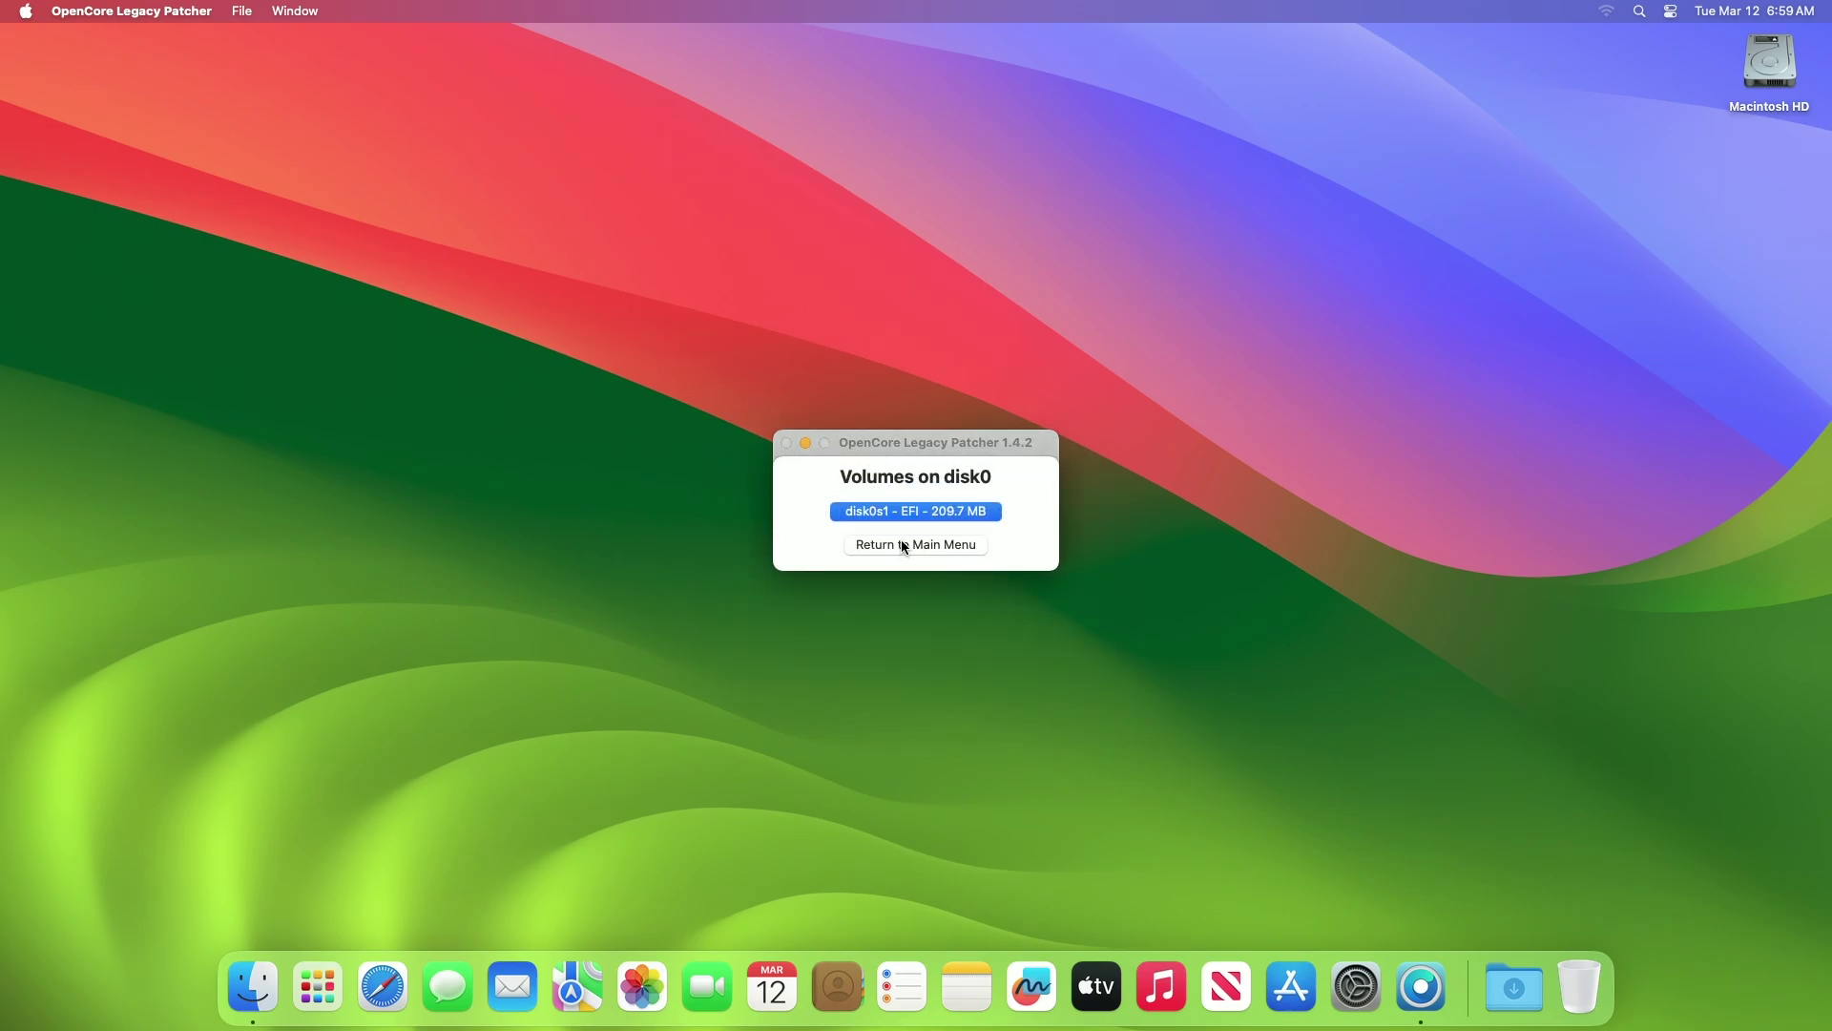
pyautogui.click(931, 512)
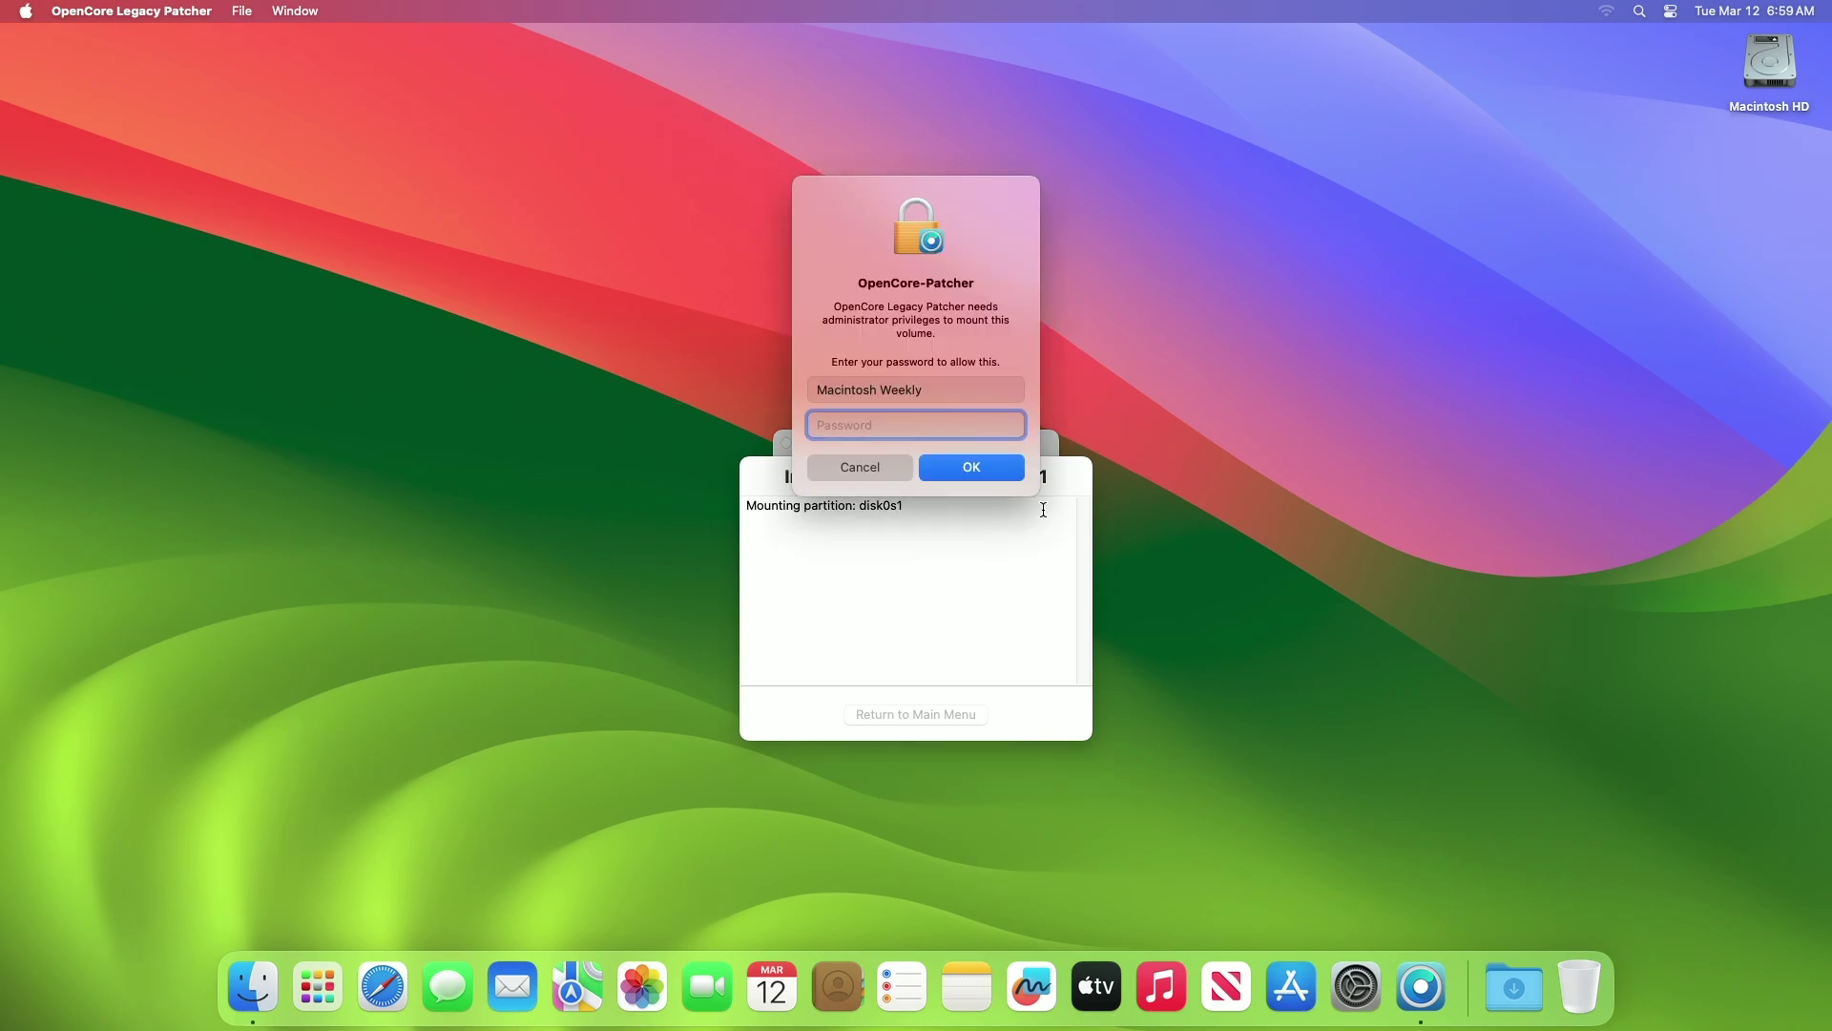
pyautogui.write('••••')
pyautogui.press('Return')
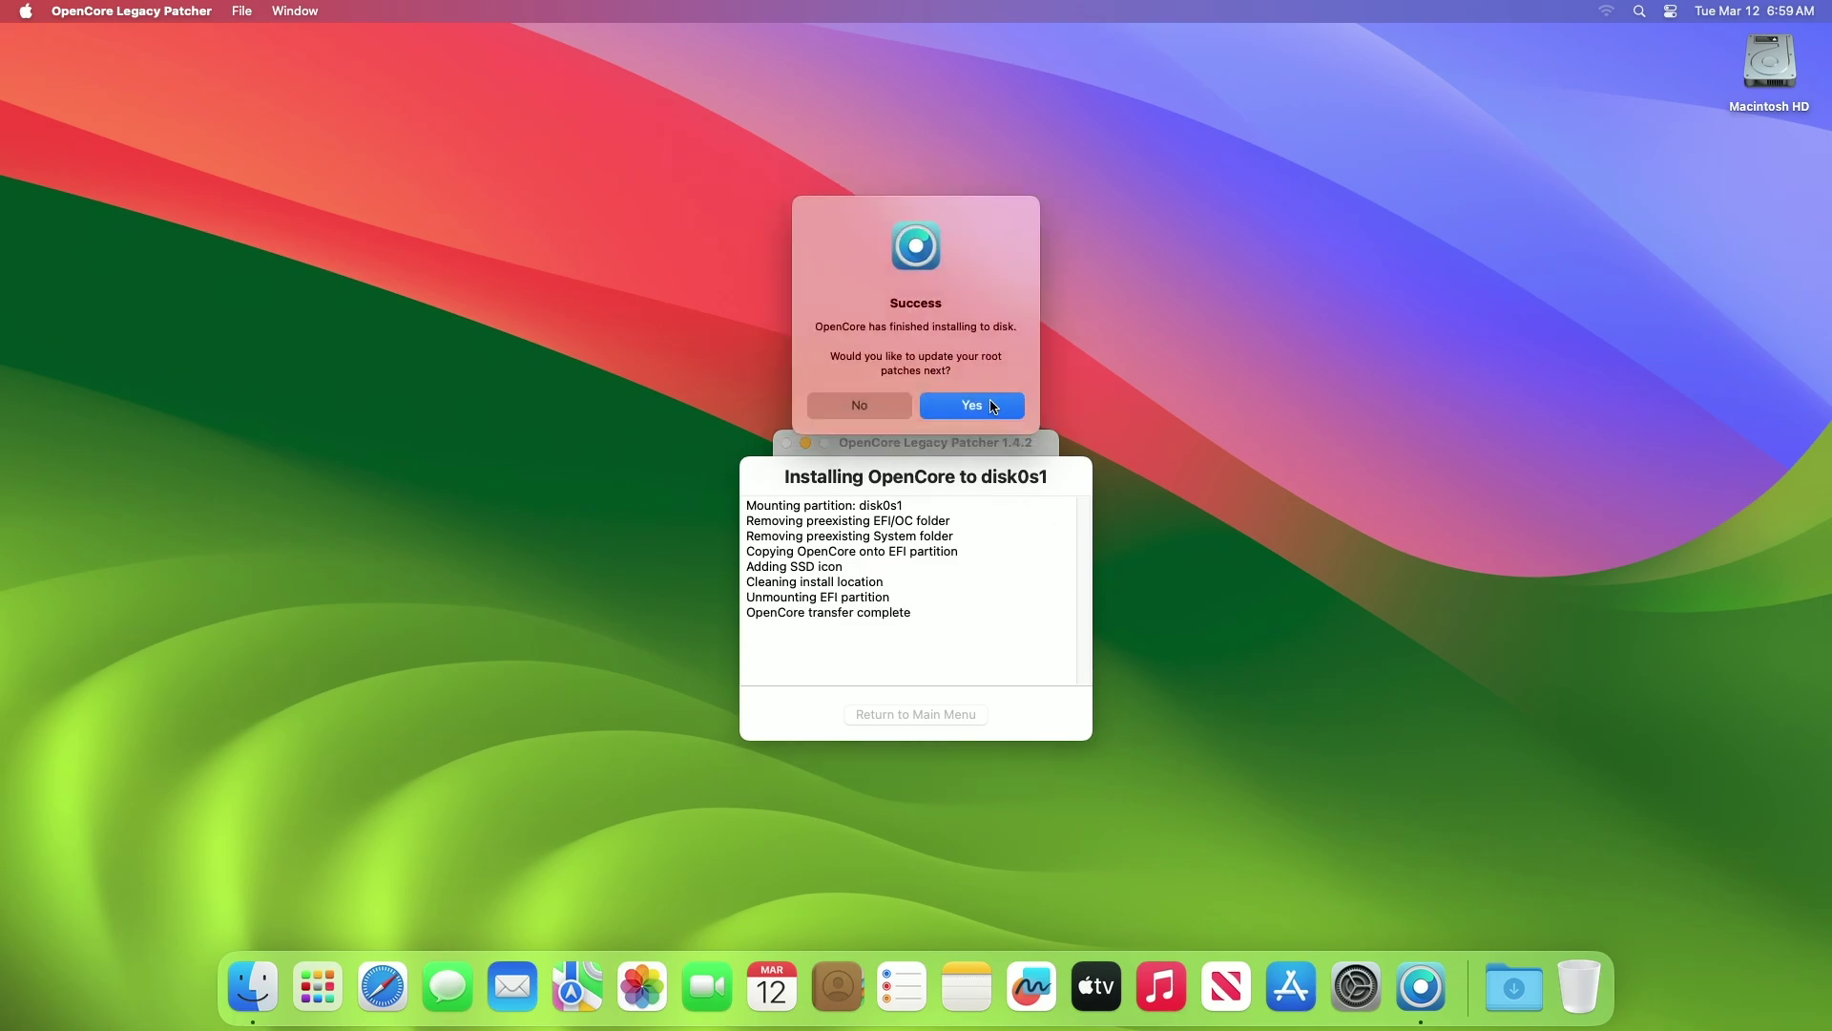
# Run root patching as root for Haswell graphics and wireless, authorising with the administrator password
pyautogui.click(985, 407)
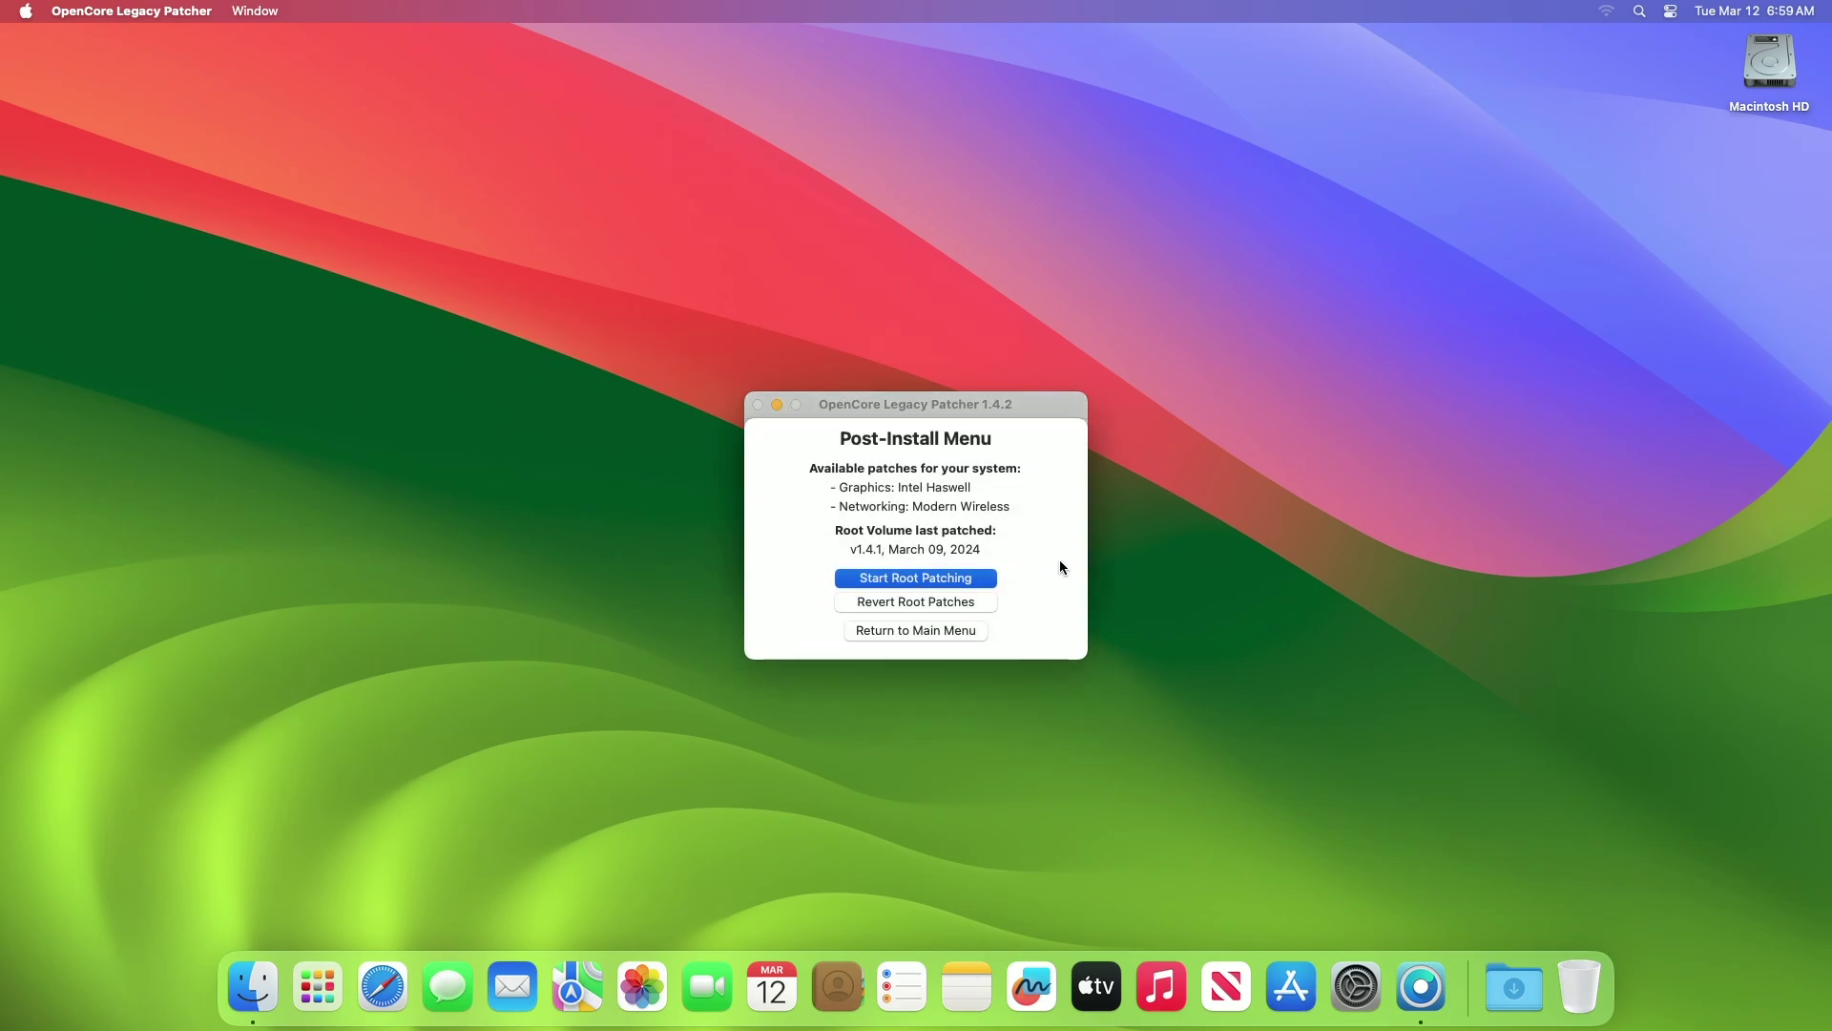
pyautogui.press('Return')
pyautogui.click(988, 399)
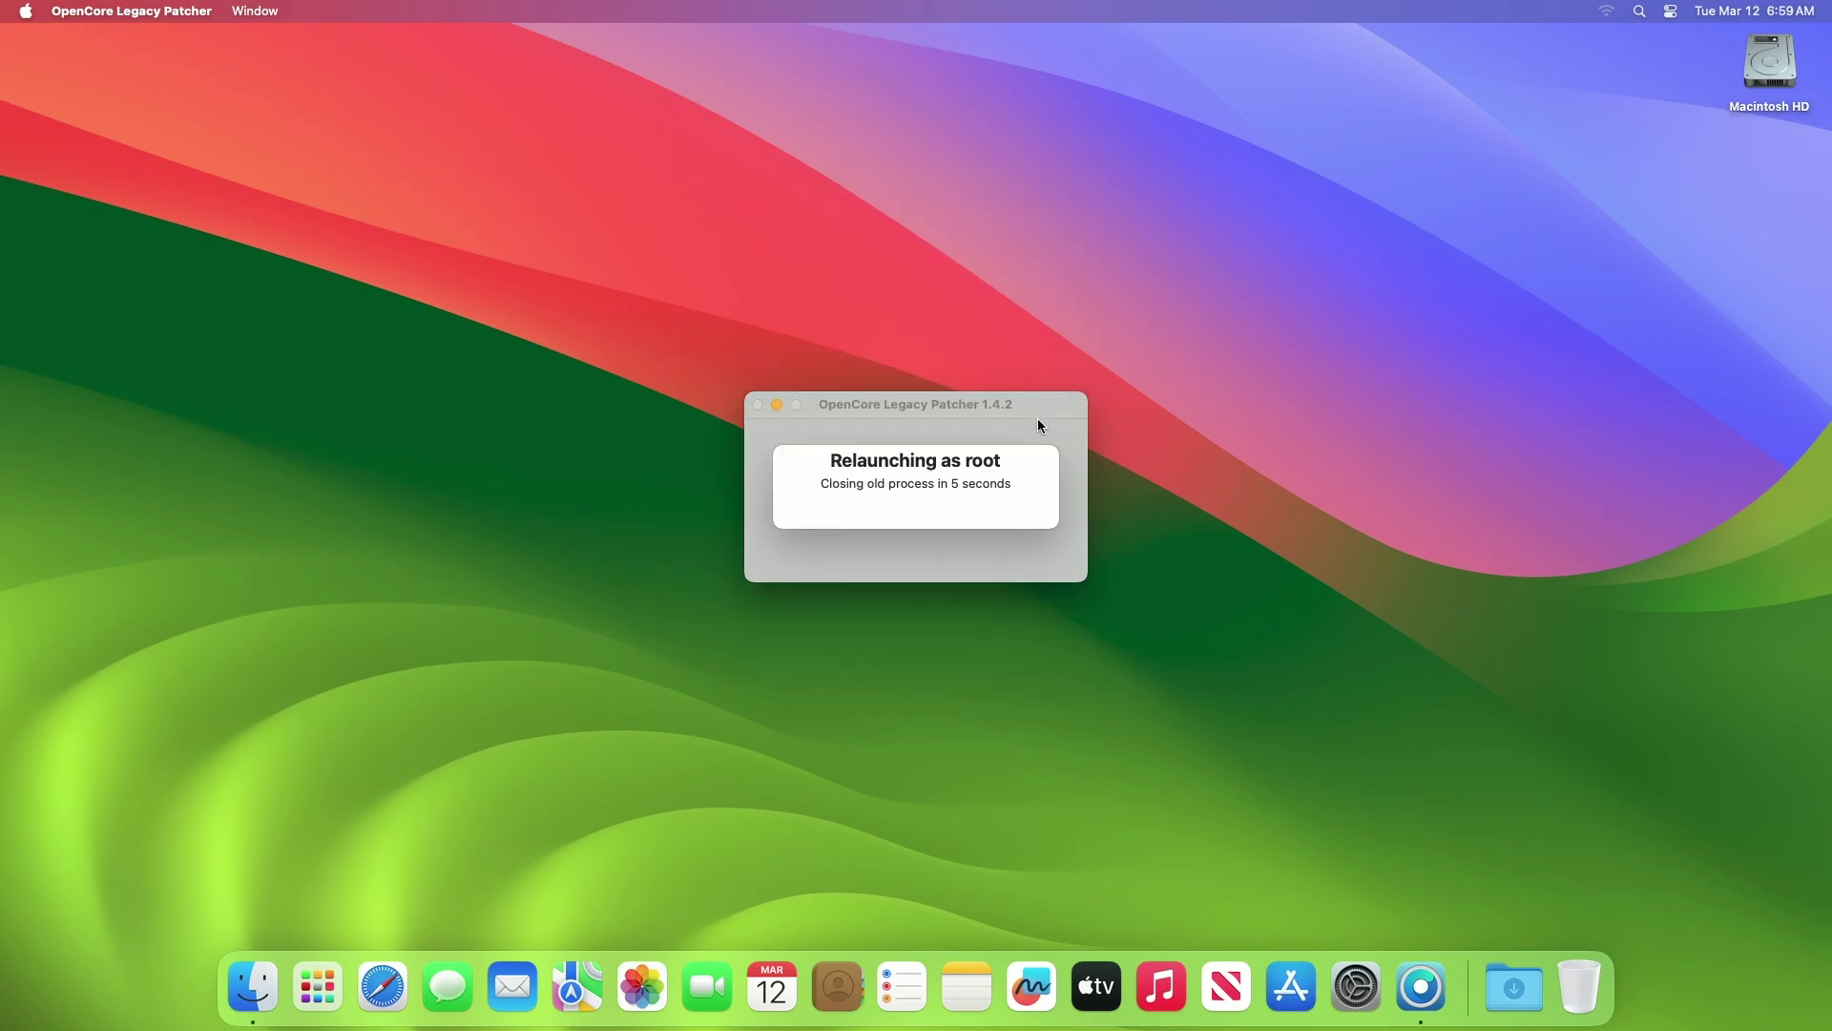
pyautogui.write('••')
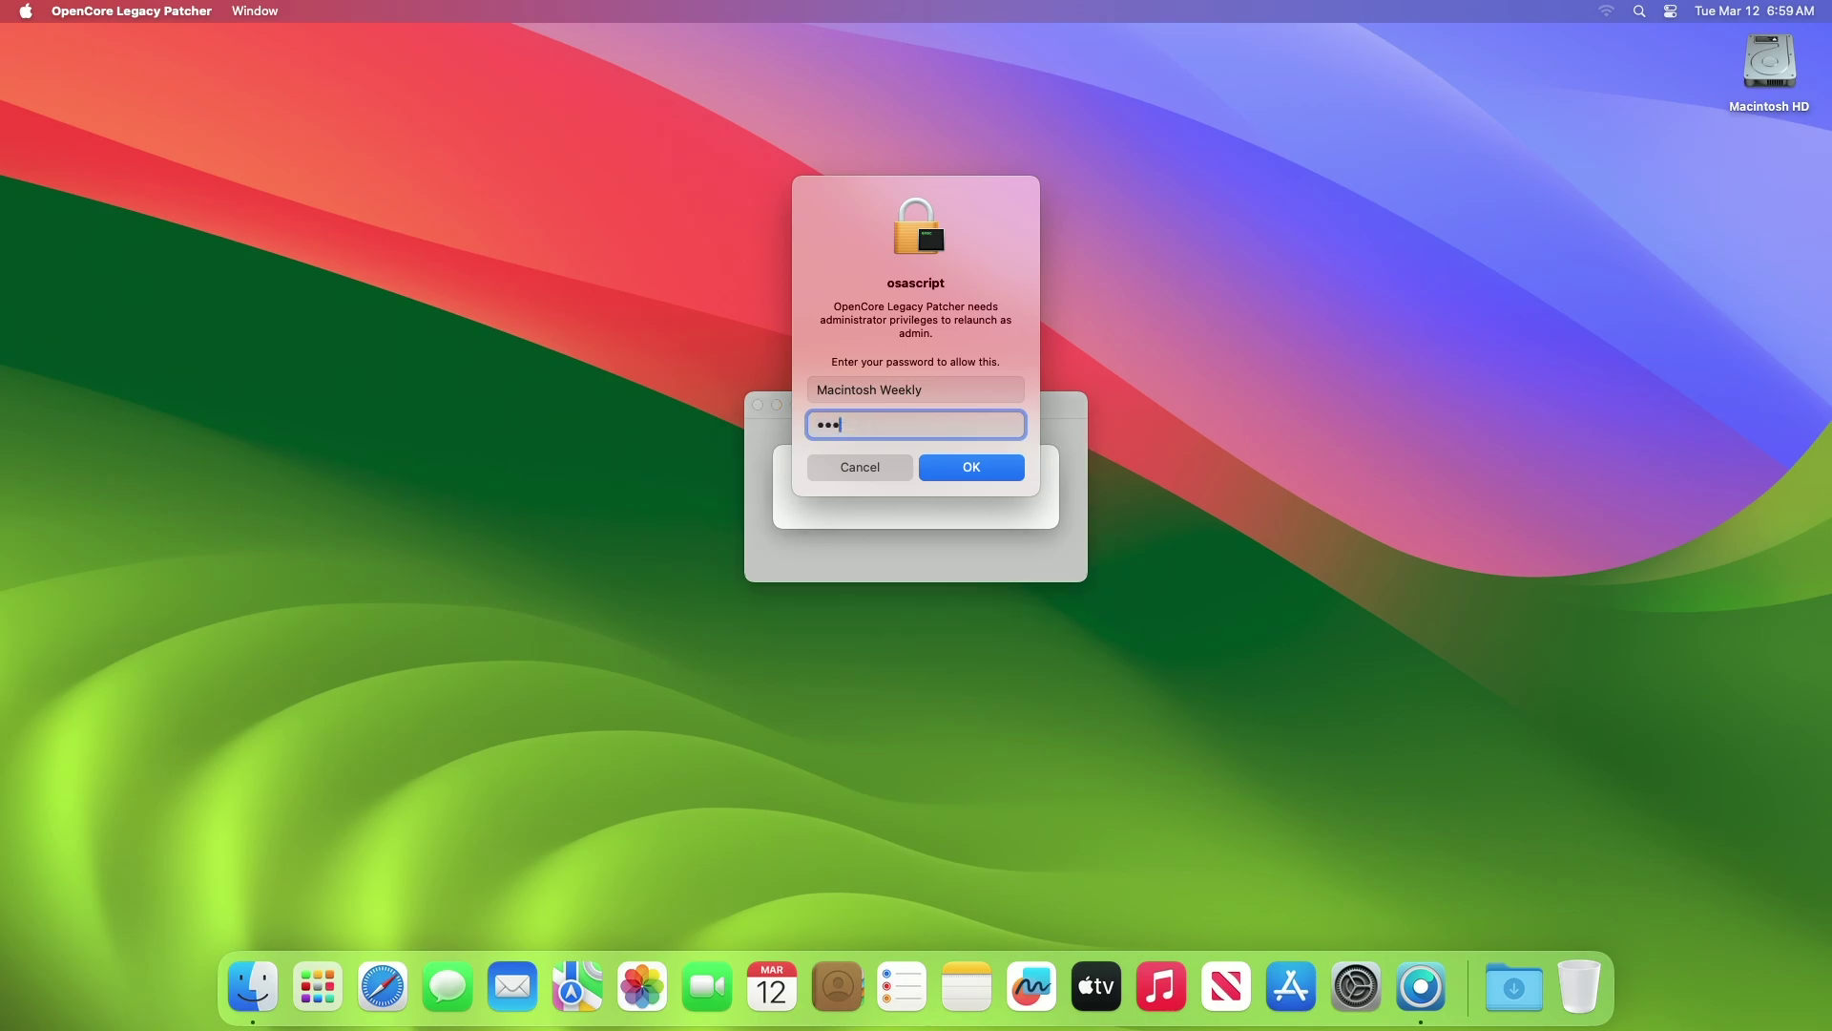
pyautogui.write('•')
pyautogui.press('Return')
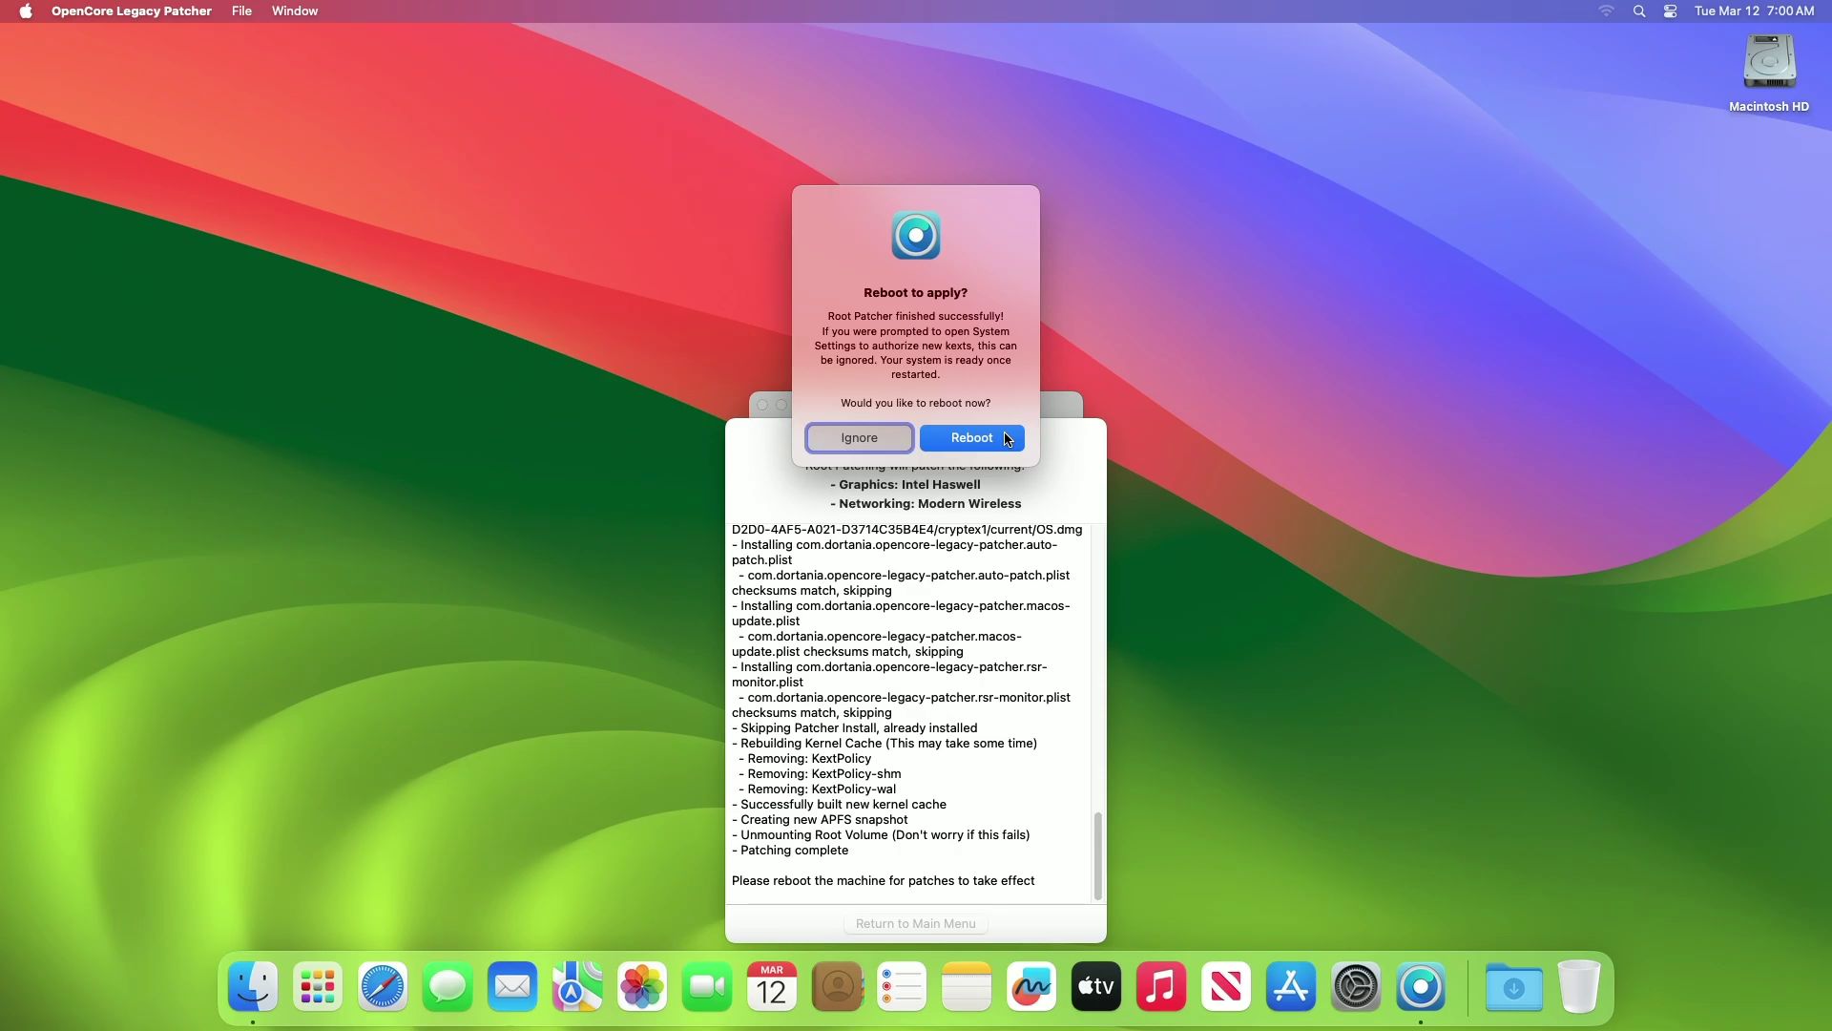
# Reboot, start up from Macintosh HD in the boot picker, and log in with the account password
pyautogui.click(1007, 438)
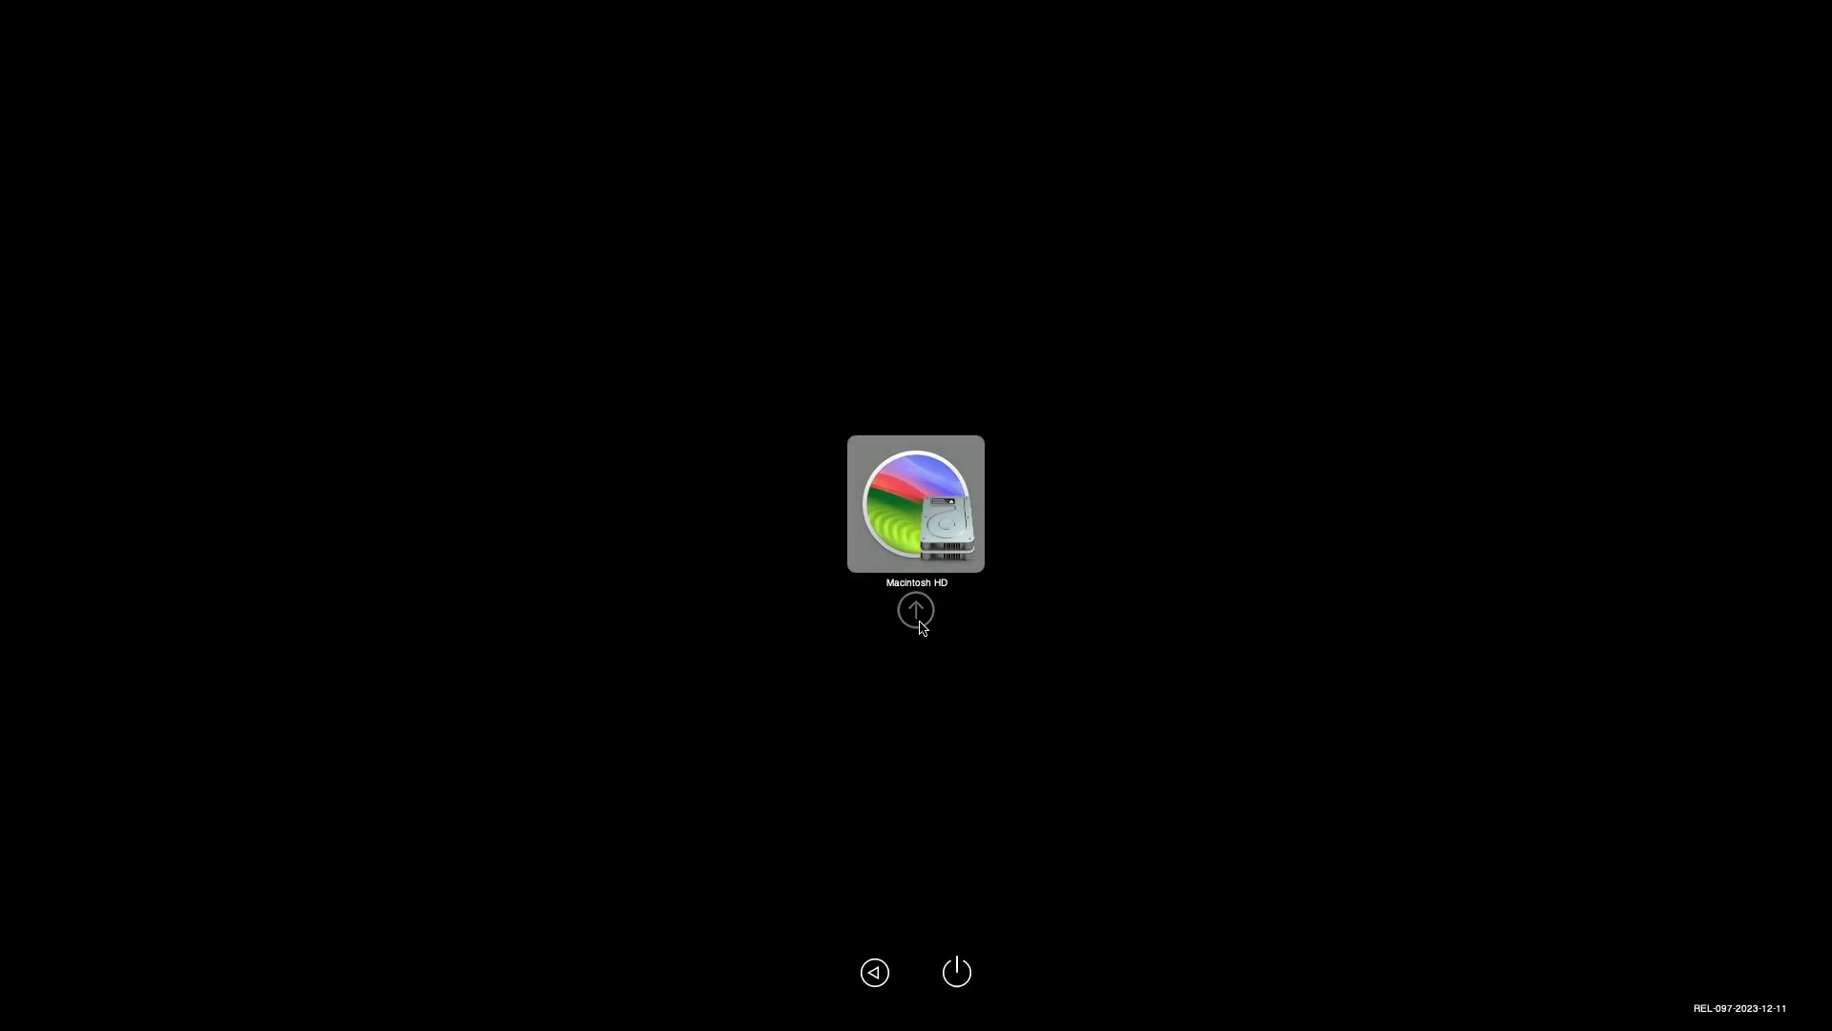
pyautogui.click(921, 624)
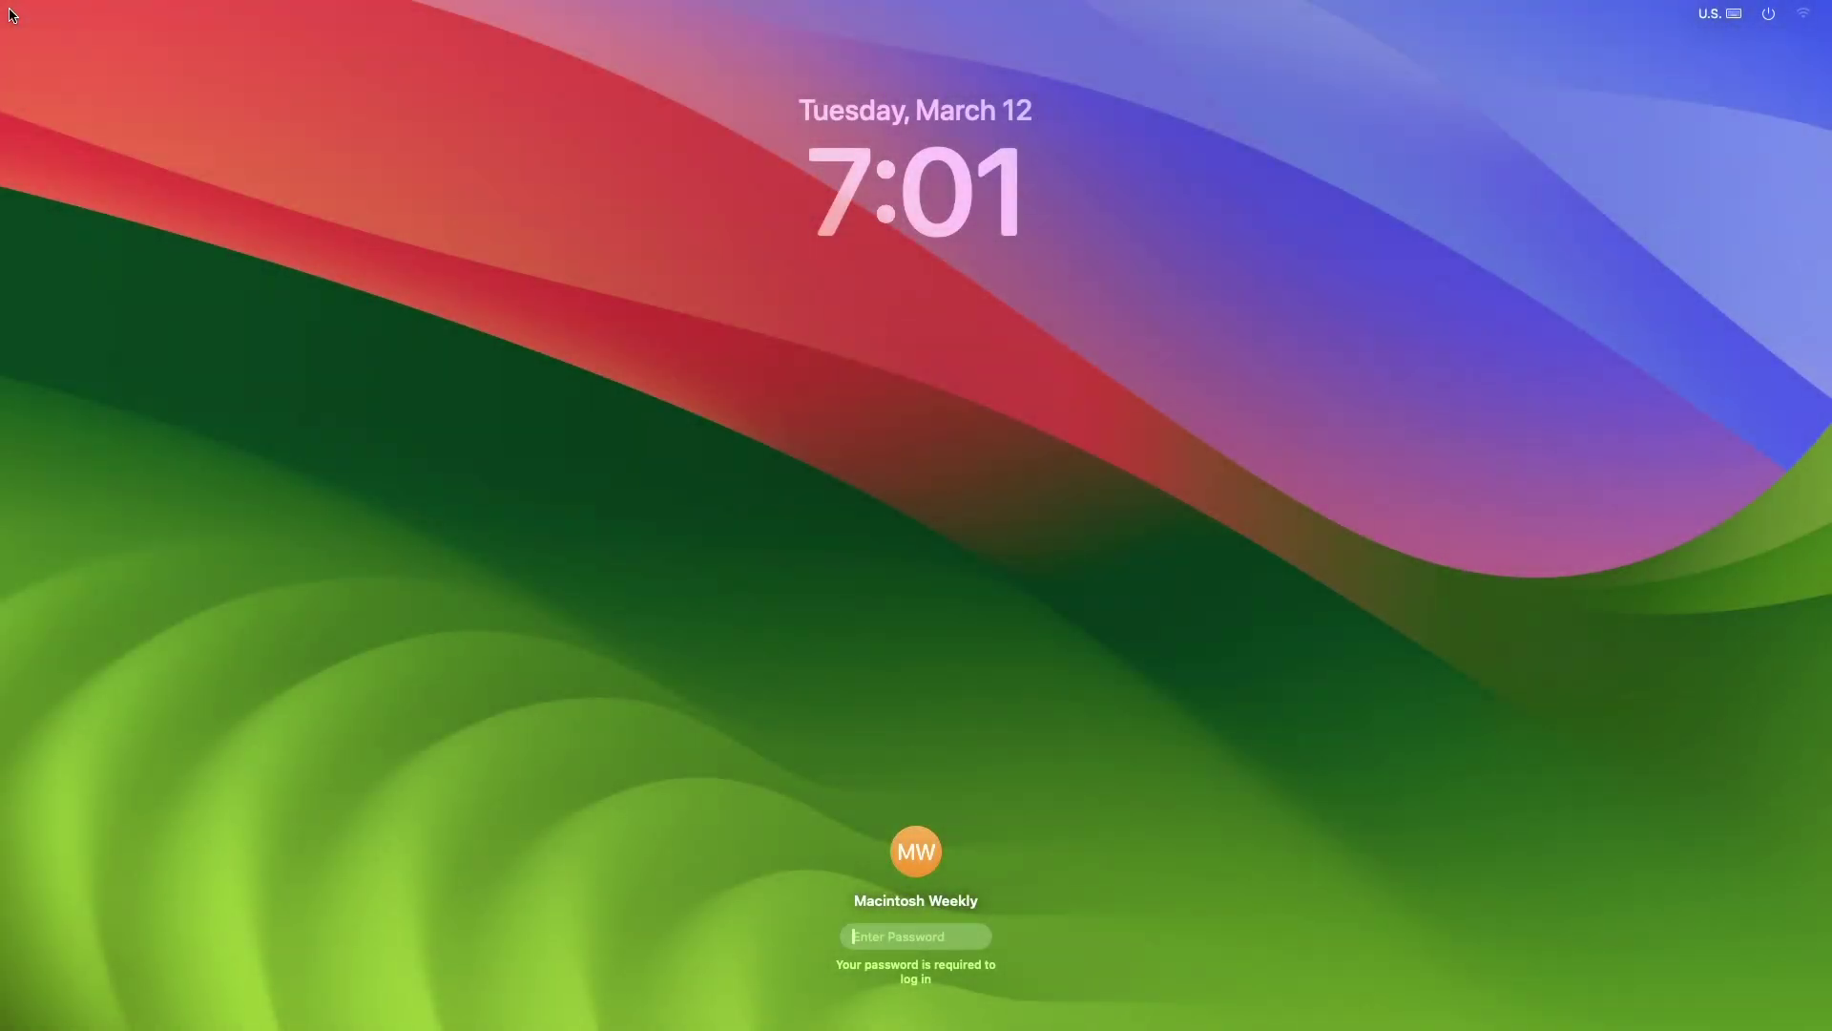
pyautogui.press('Return')
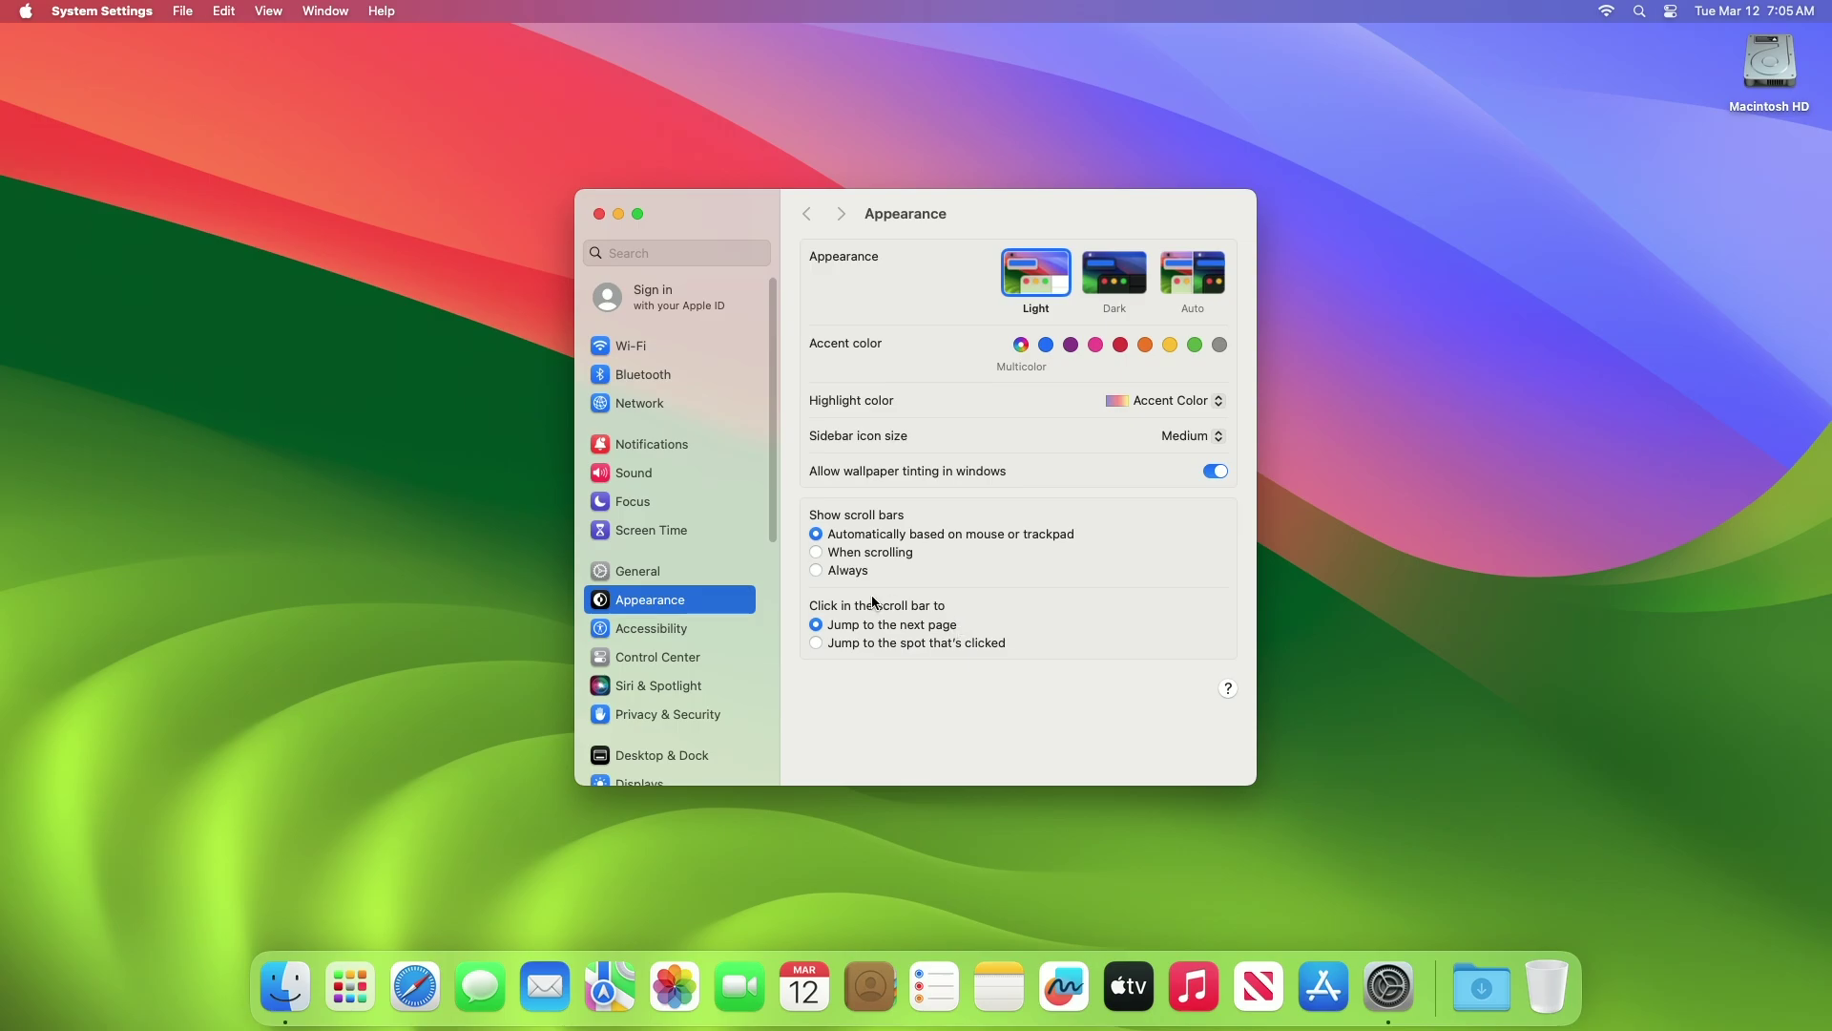
# Open General > About and reveal the macOS Sonoma 14.4 build number 23E214
pyautogui.click(697, 574)
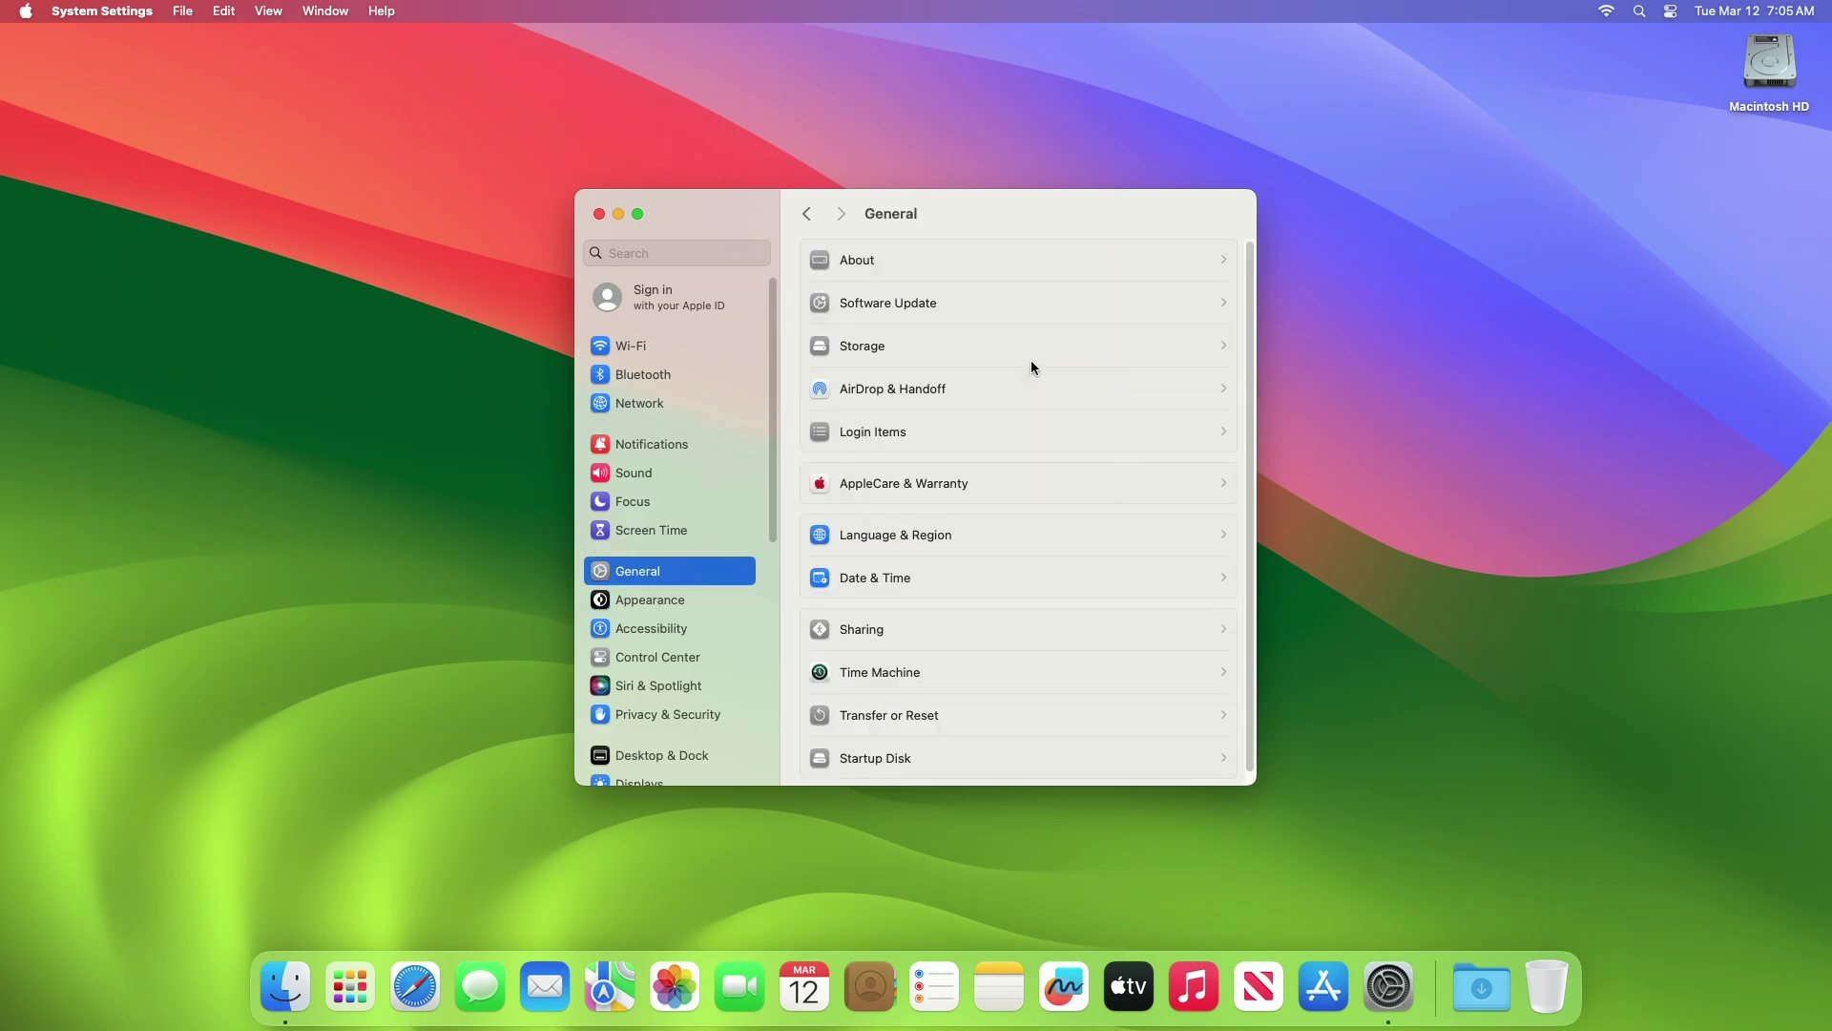
pyautogui.click(970, 261)
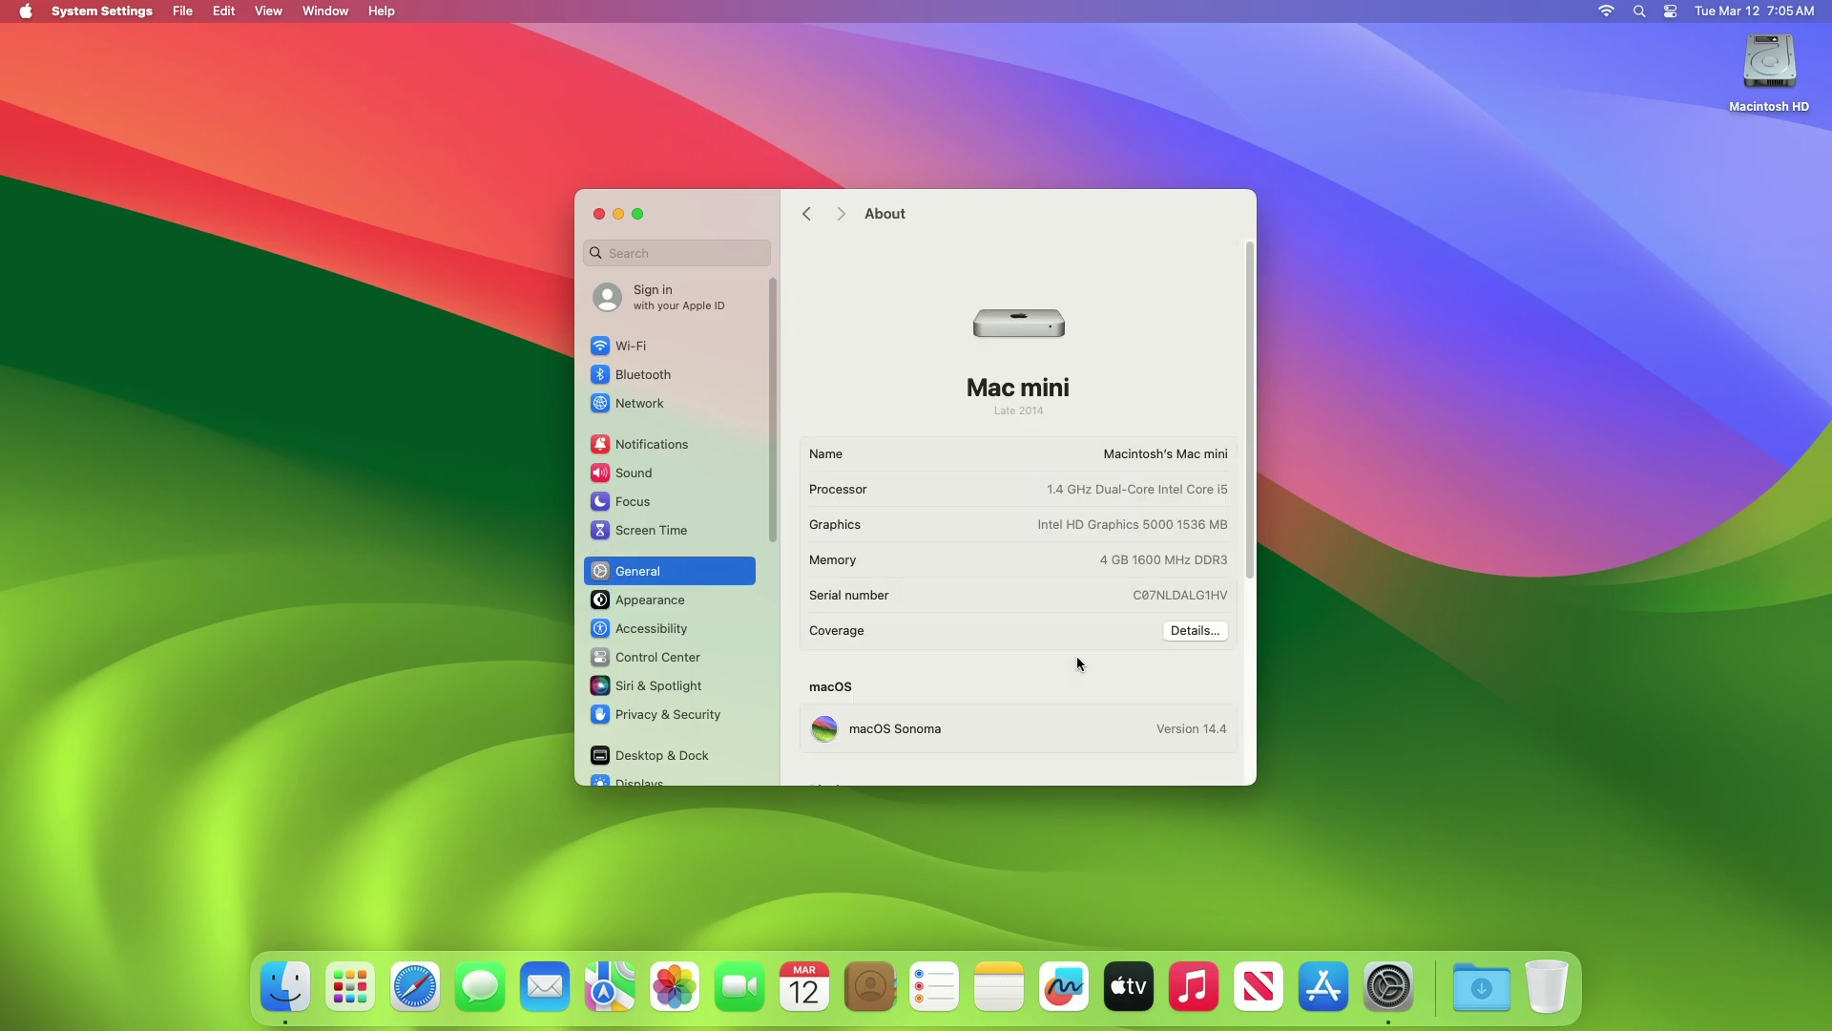
pyautogui.click(1216, 726)
# Quit System Settings and check the Wi-Fi menu for the FTTH 5GHz network
pyautogui.press('super+q')
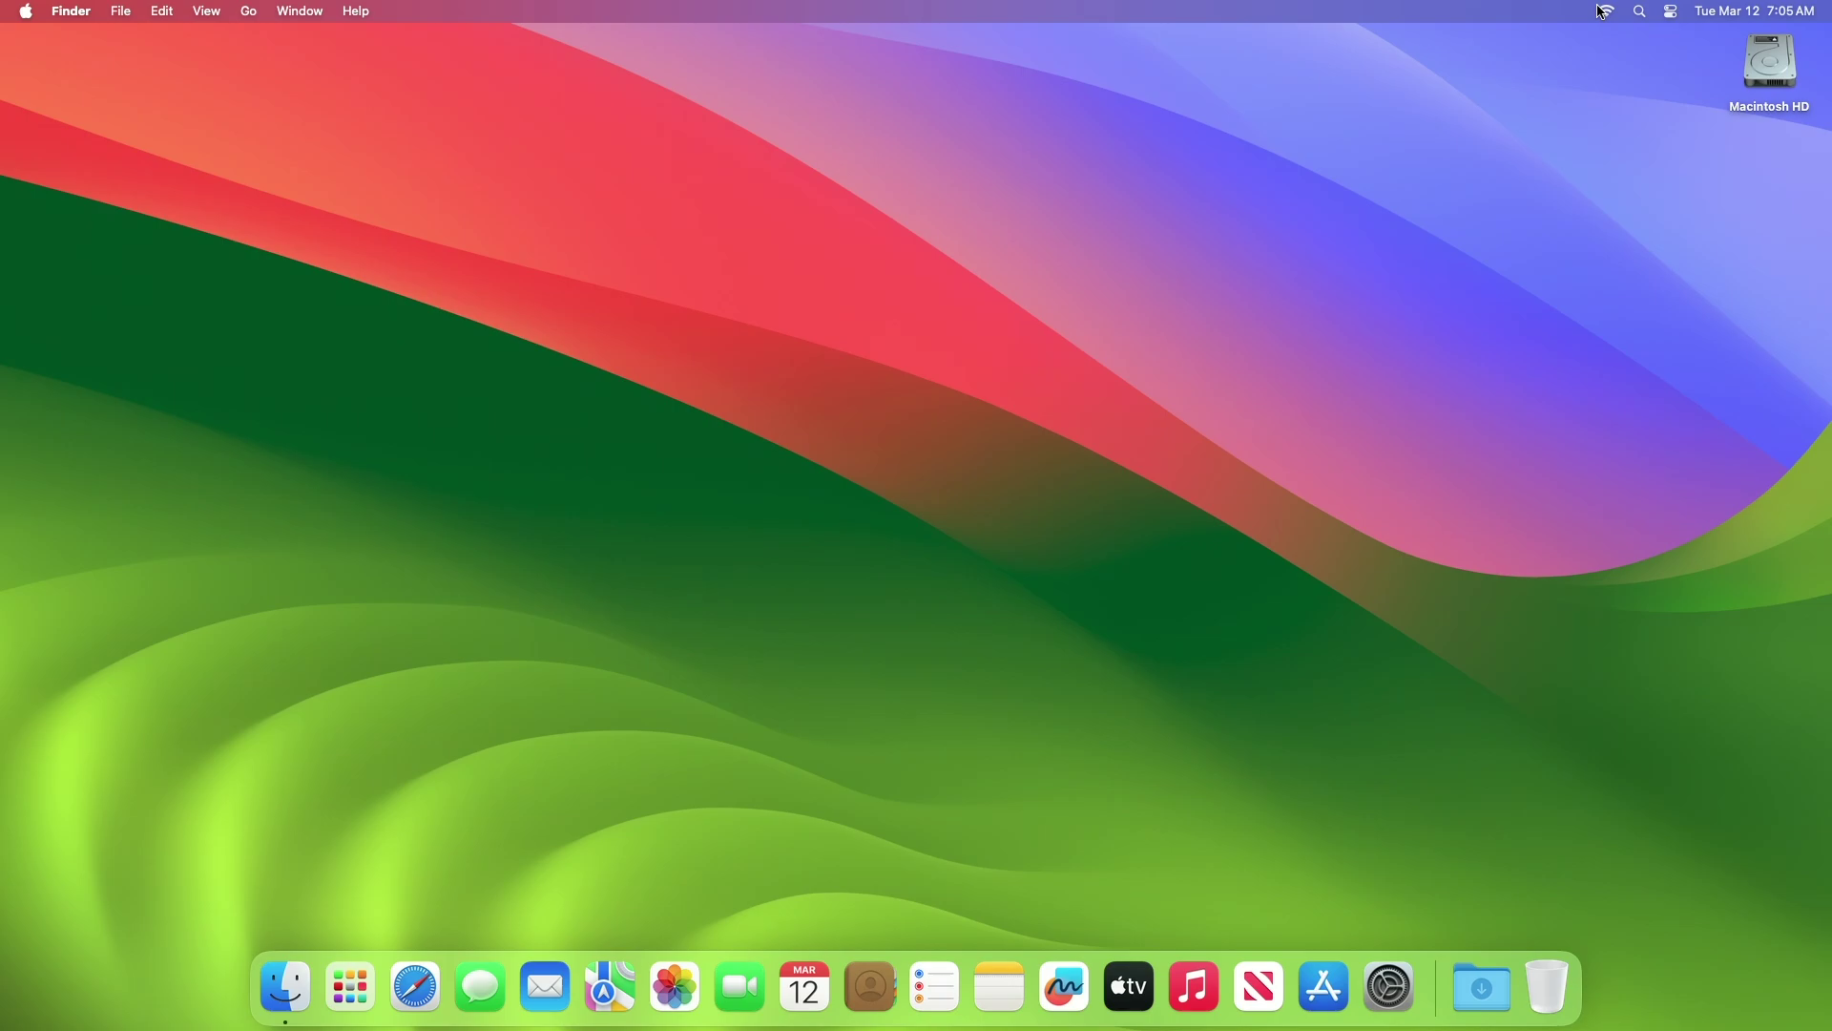
pyautogui.click(1603, 12)
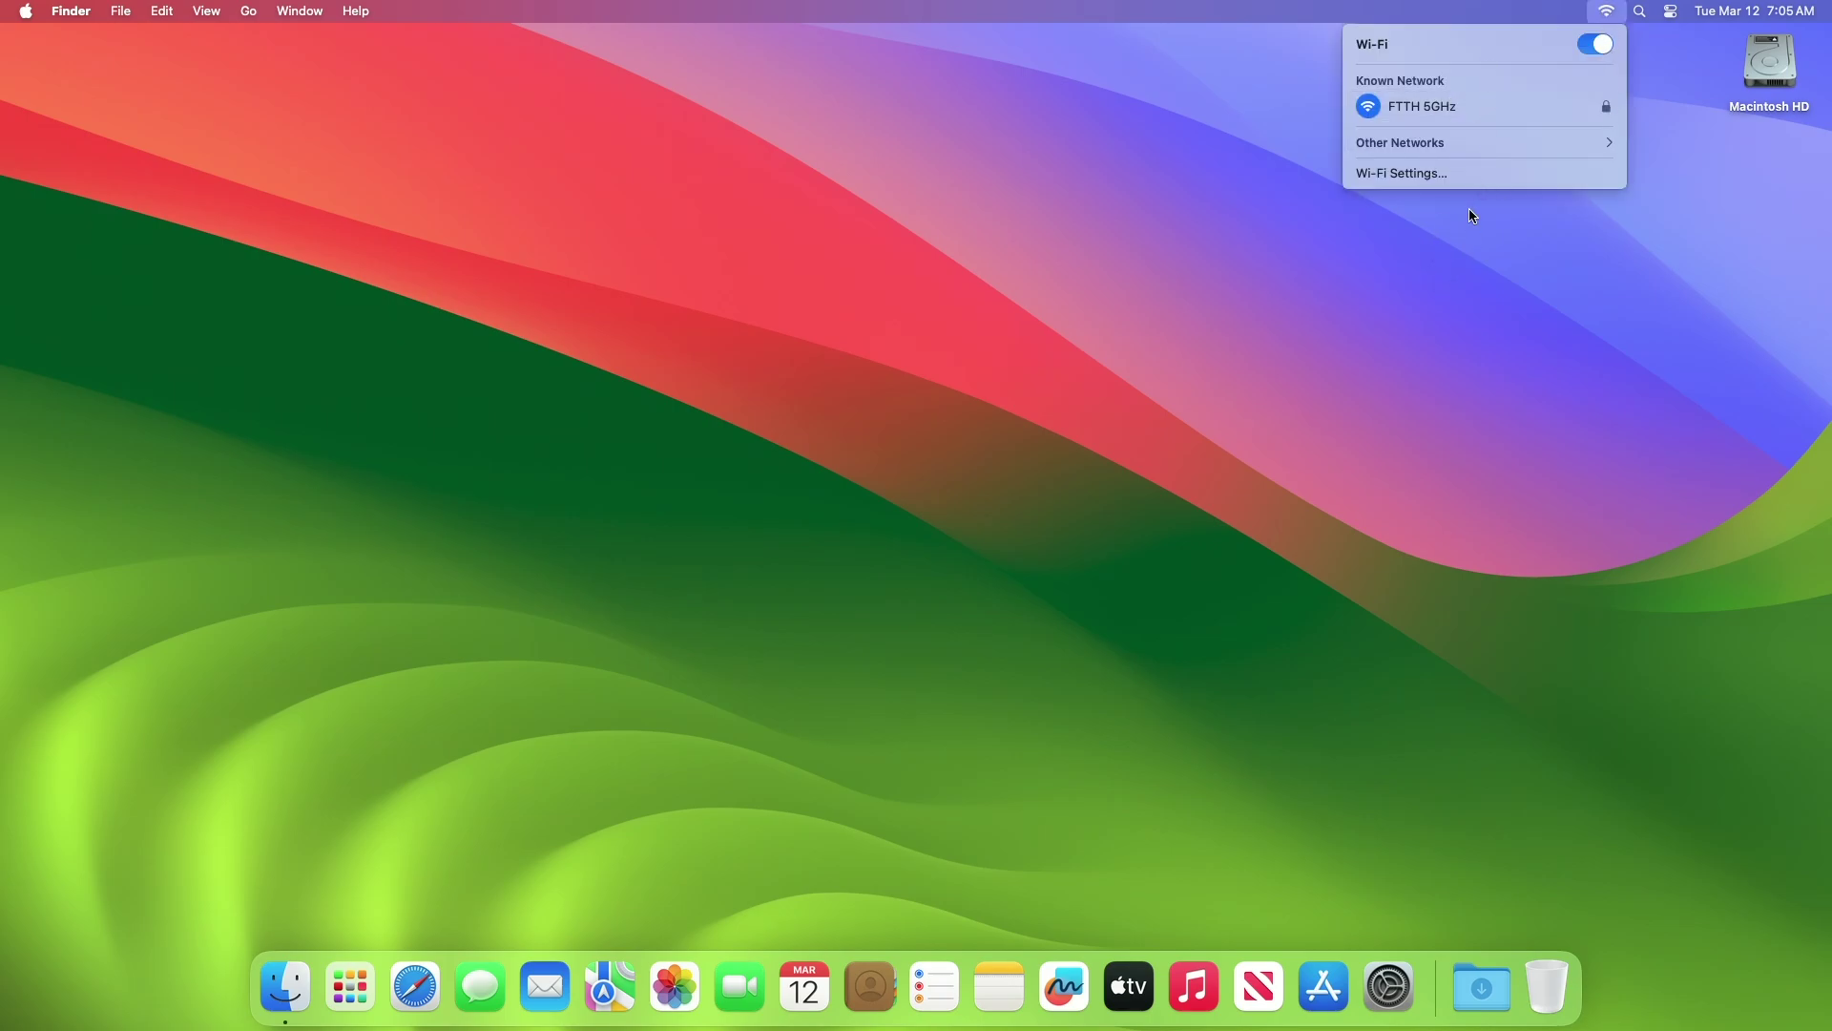